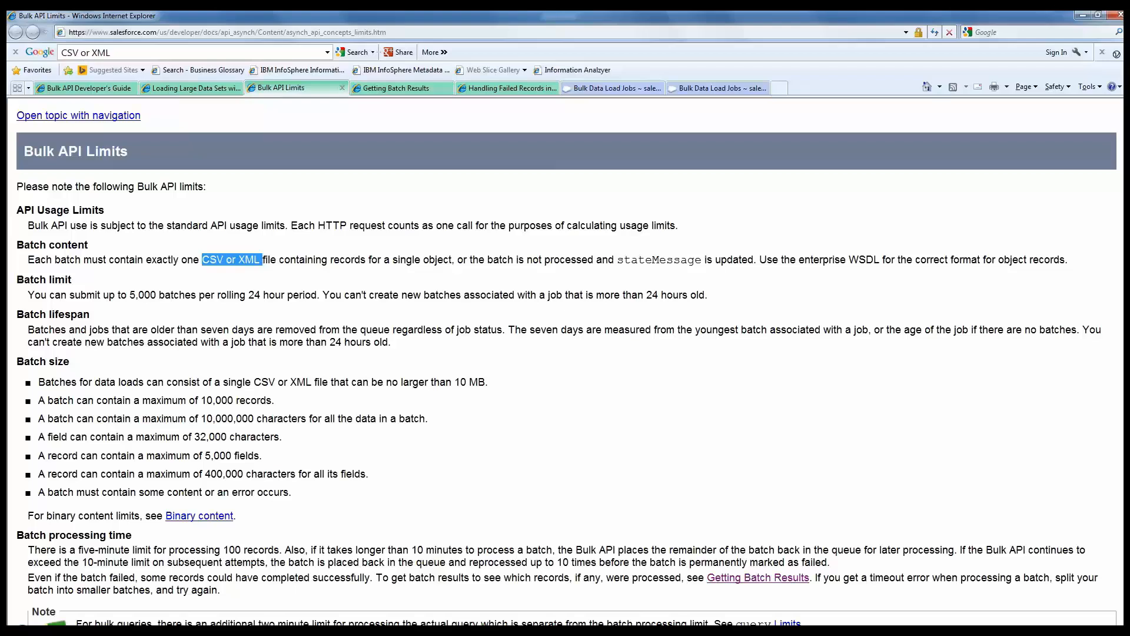
Check the maximum records per batch in Bulk API Limits and the sample CSV response on the Getting Batch Results page.
drag(202, 400, 235, 401)
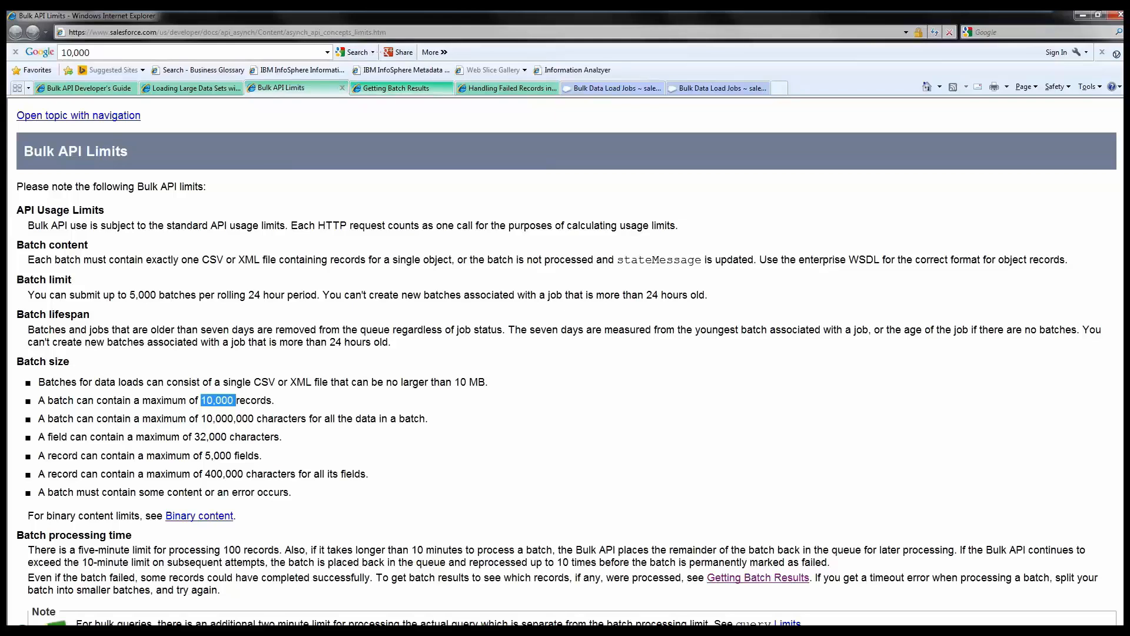
click(397, 89)
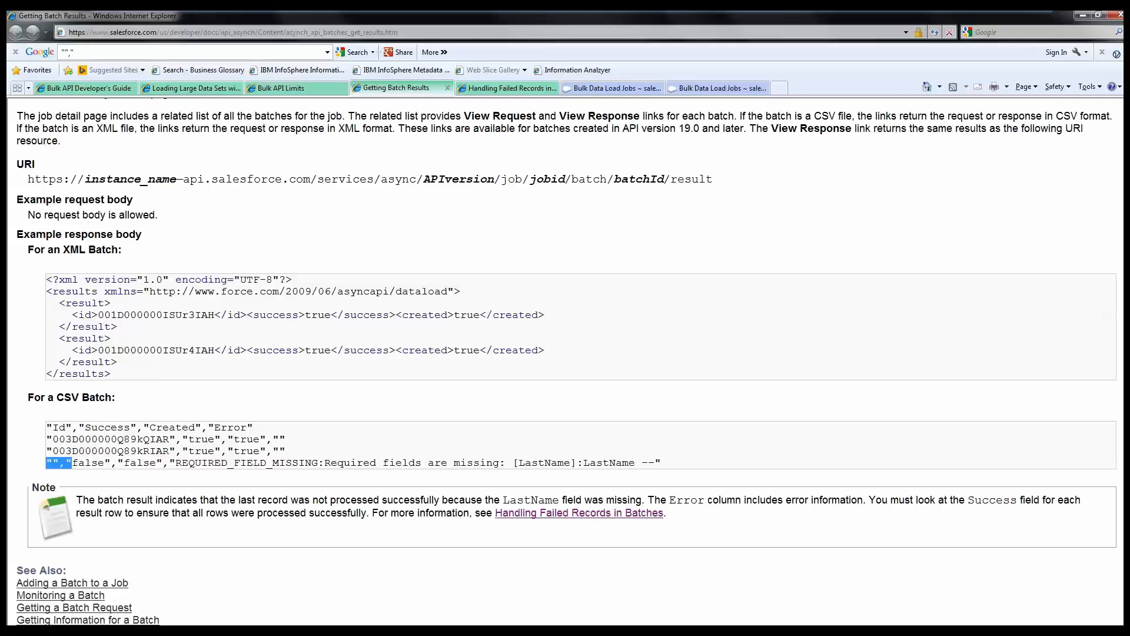
drag(52, 427, 65, 427)
click(94, 428)
drag(52, 463, 69, 463)
drag(157, 463, 661, 463)
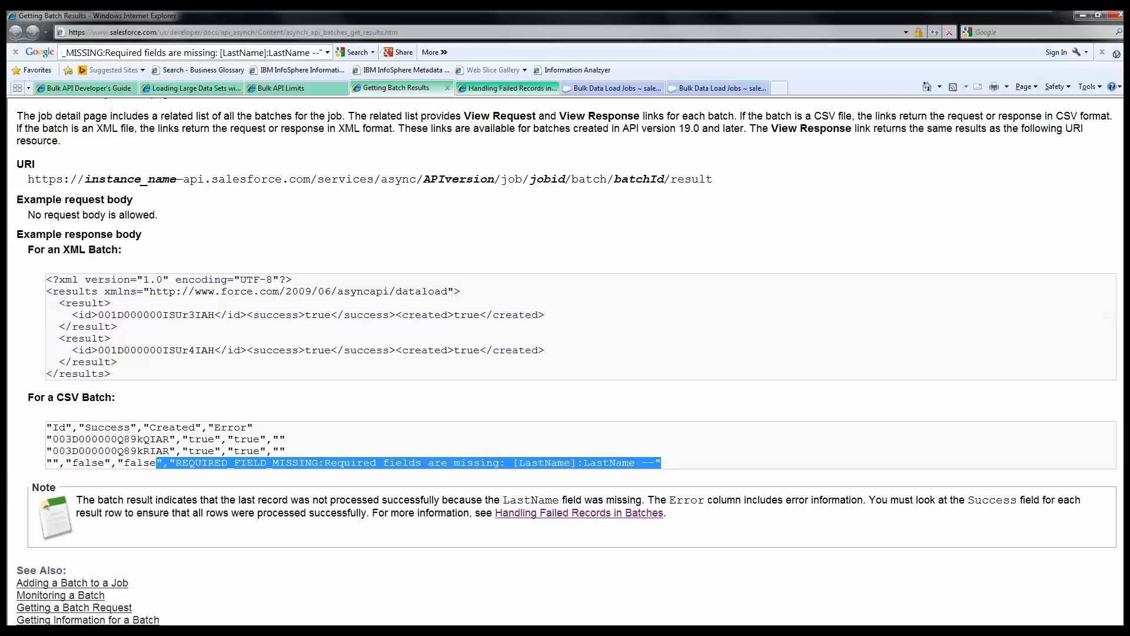
Review the Success field guidance and the sample CSV result rows on the Handling Failed Records in Batches page.
click(506, 87)
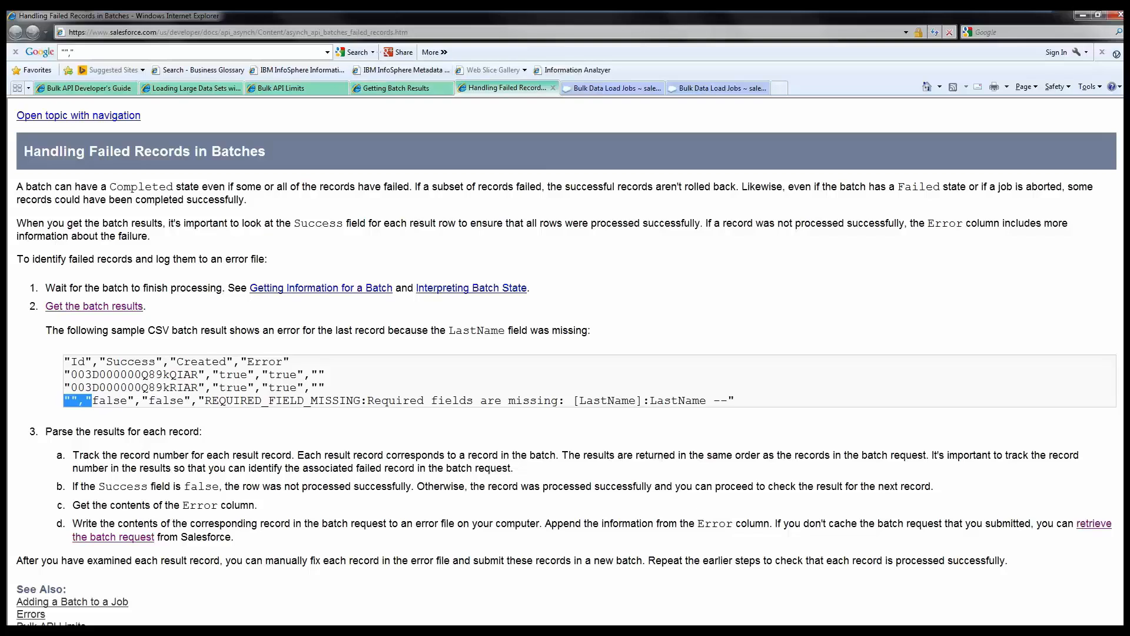
drag(291, 223, 701, 223)
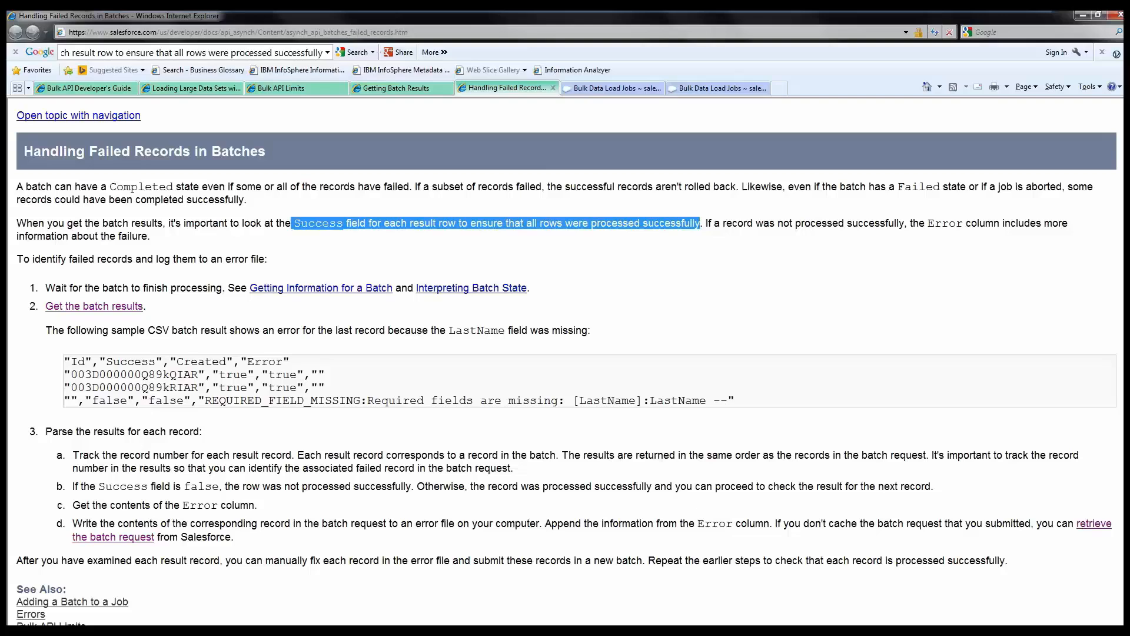
drag(63, 374, 713, 400)
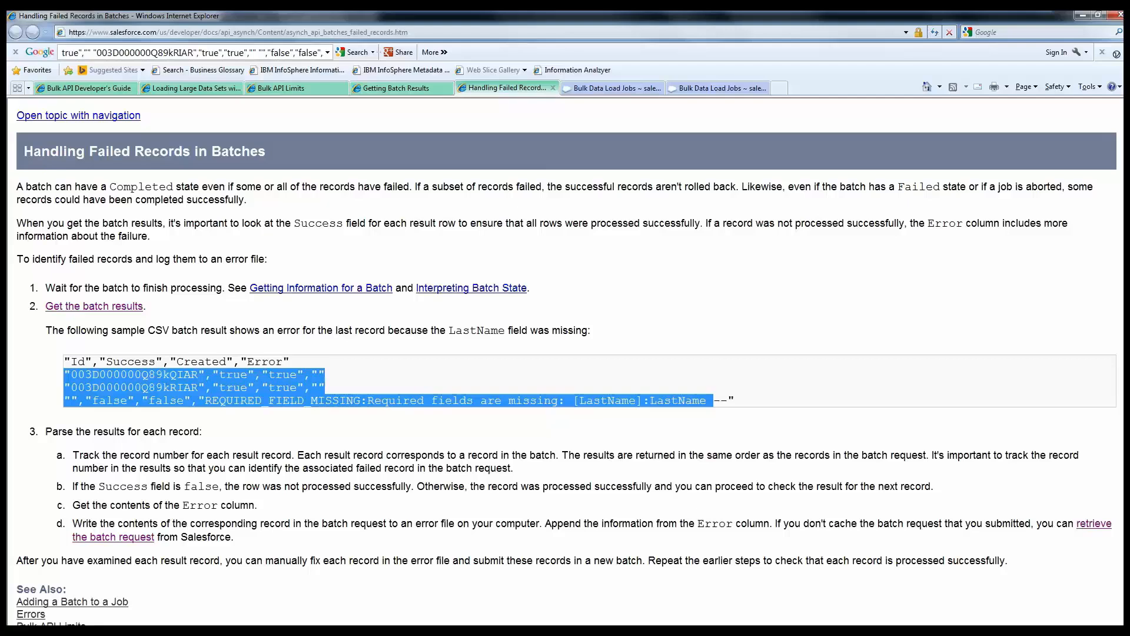
Switch to DataStage Designer and preview the DummyRowsToLoad data of the Generate_100Rows_somewithNull_External_id stage with the offered settings.
key(alt+Tab)
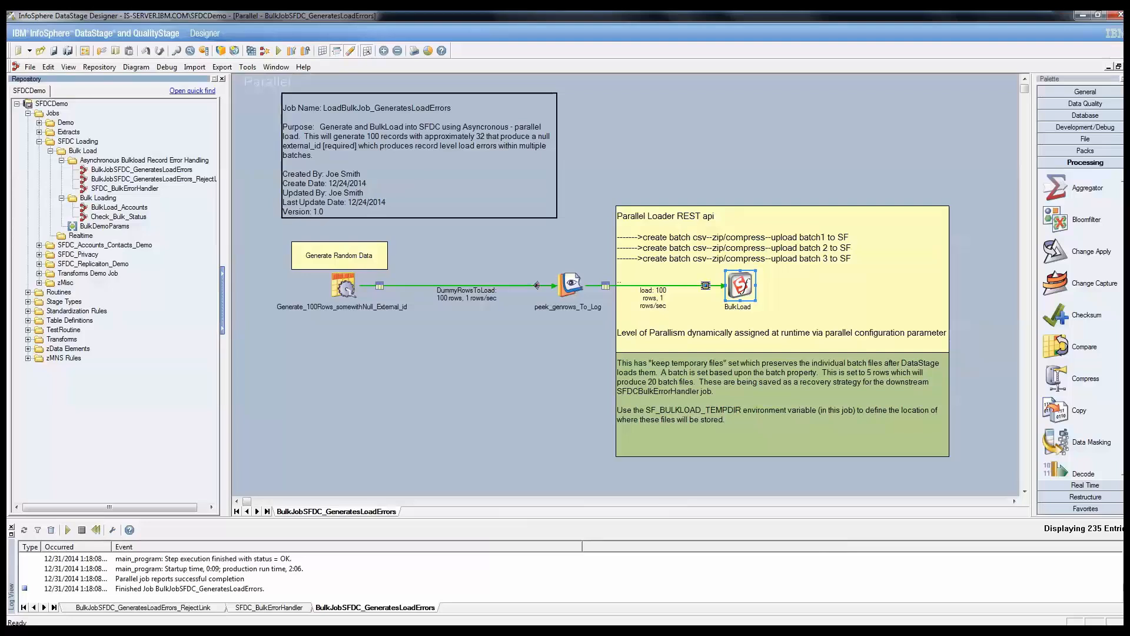
click(344, 286)
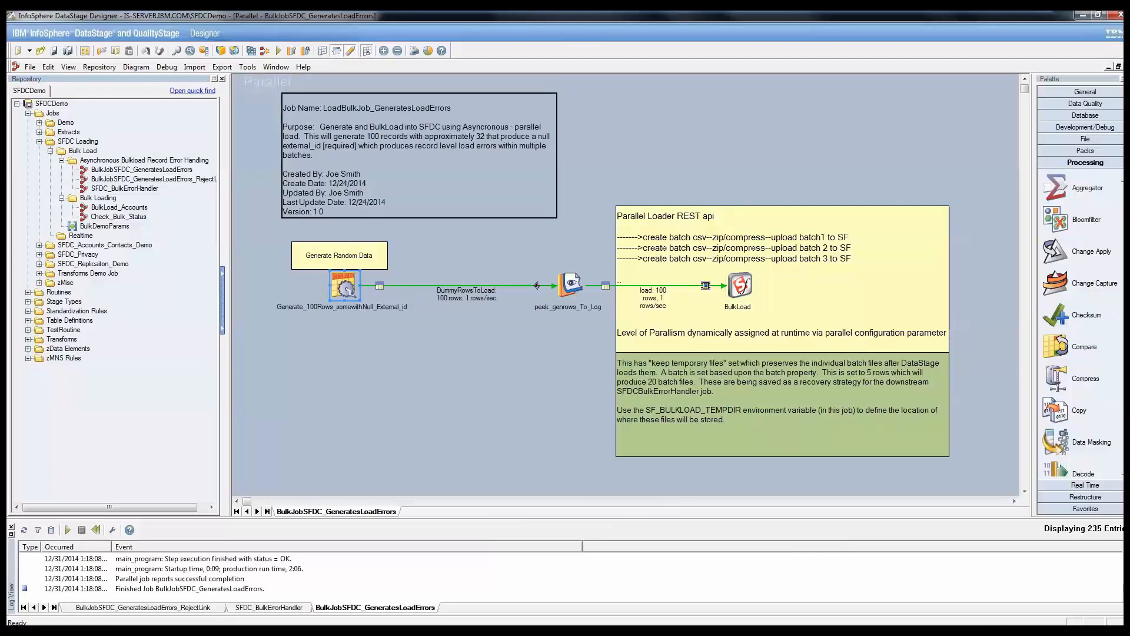
right_click(348, 282)
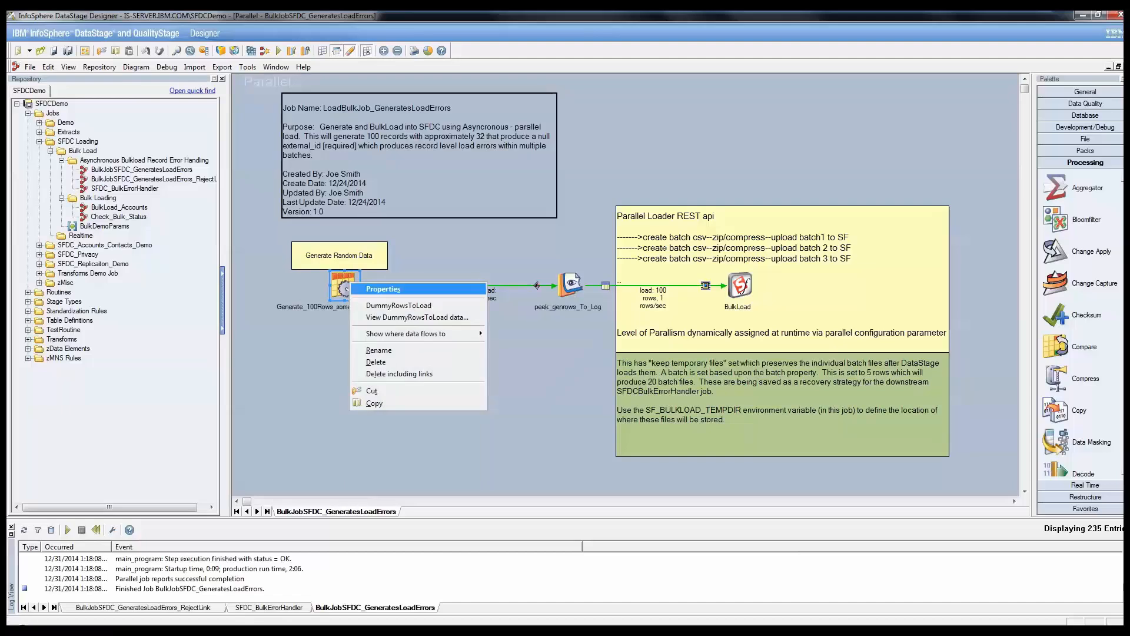
click(417, 316)
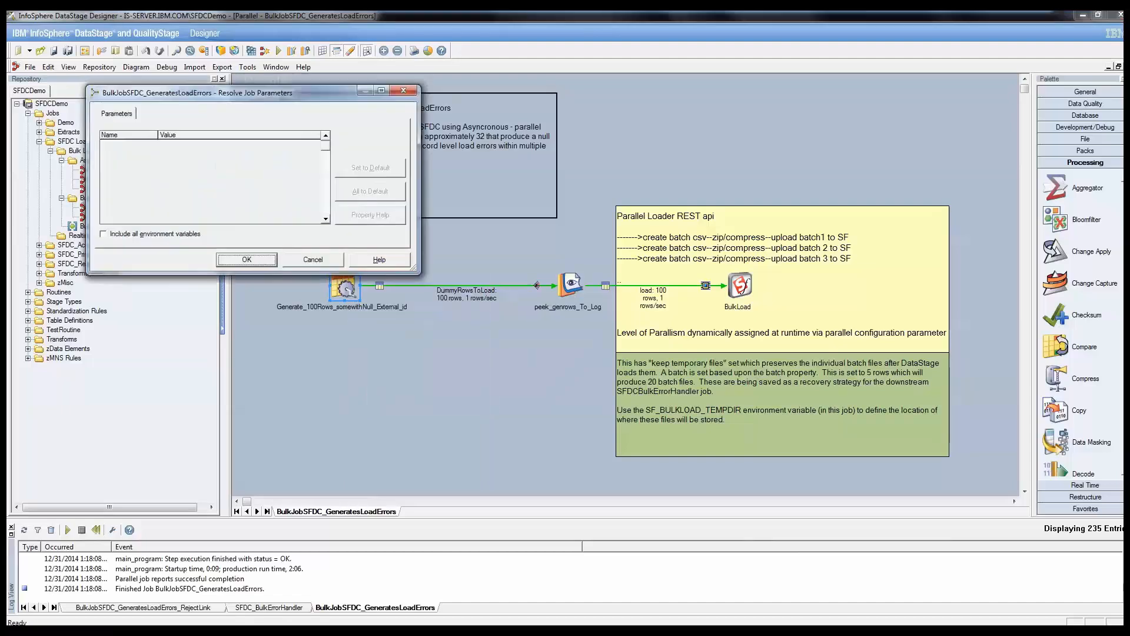
key(Return)
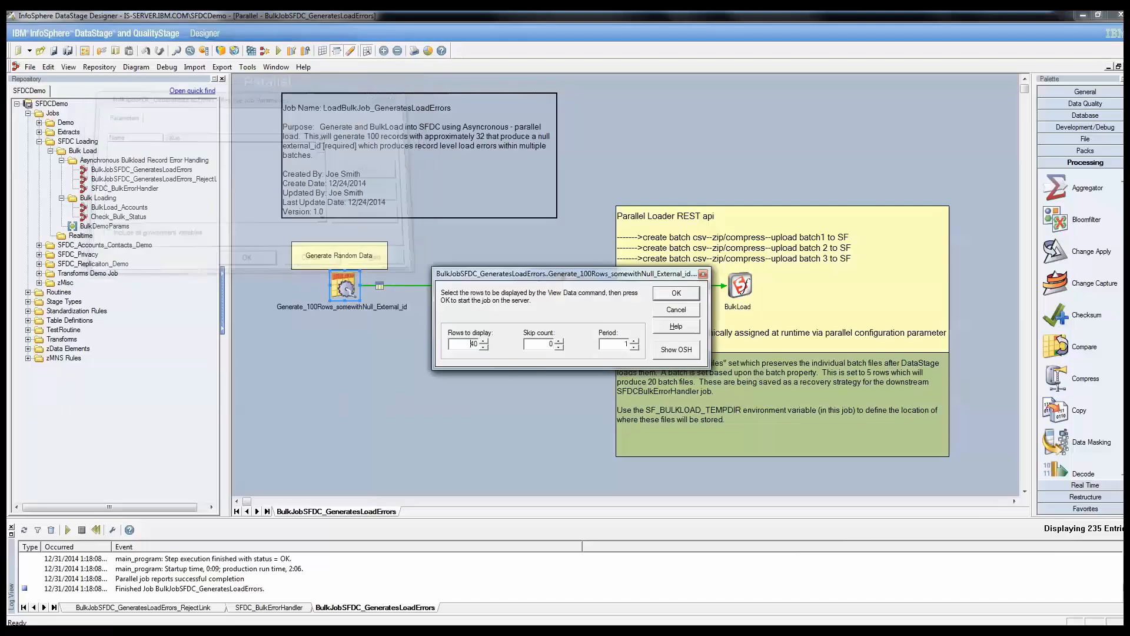
key(Return)
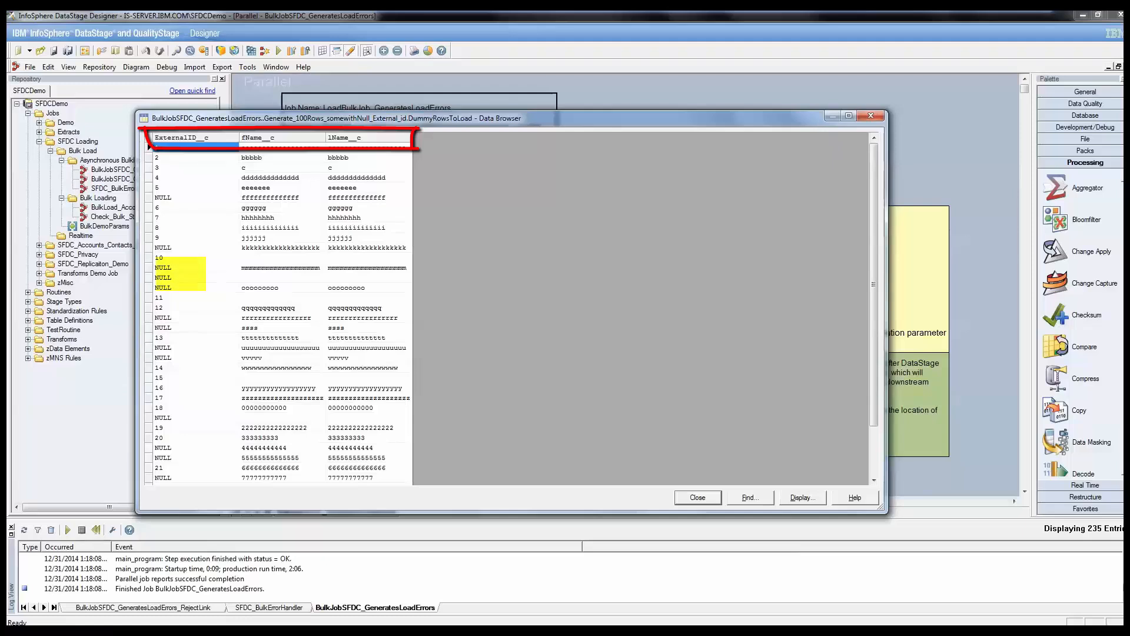
Examine the rows with a NULL ExternalID__c in the data preview and close it.
click(196, 198)
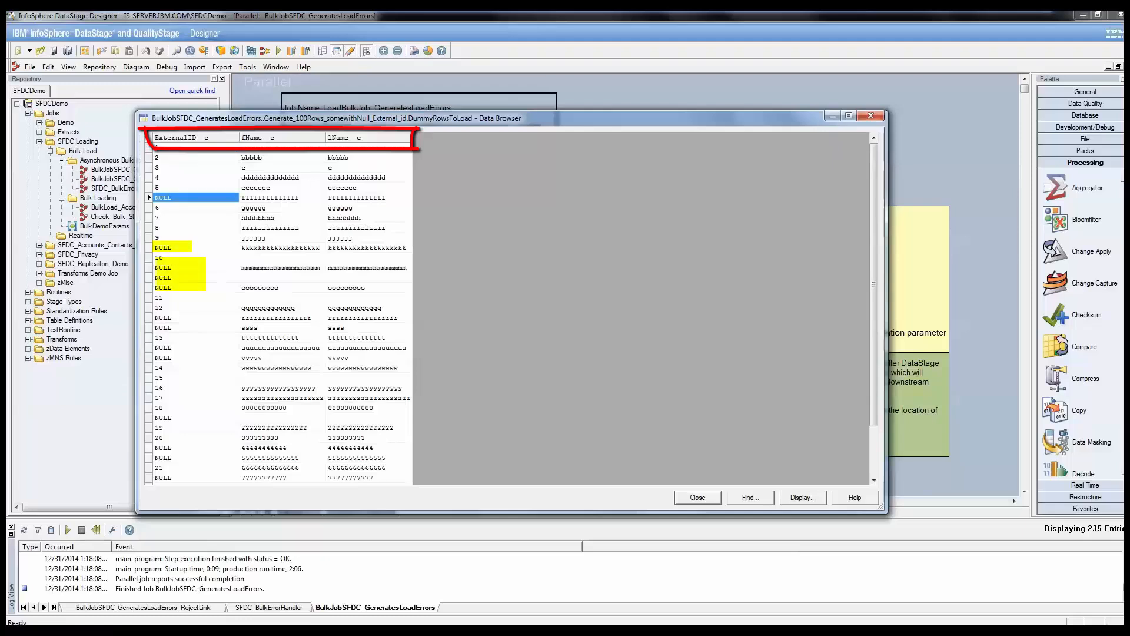
click(196, 247)
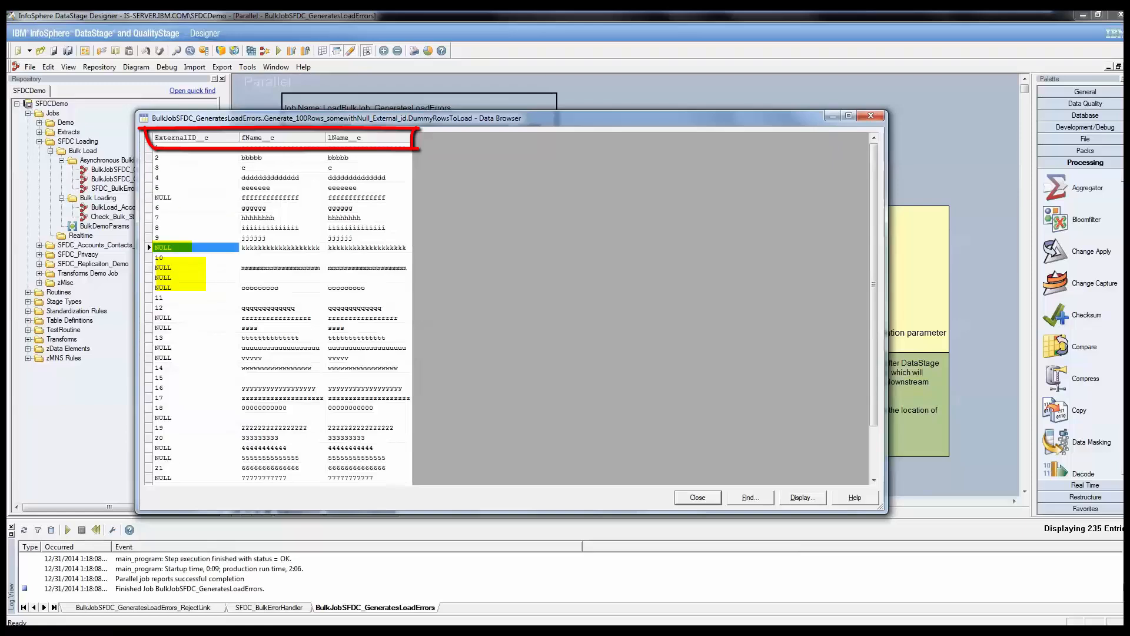
click(196, 267)
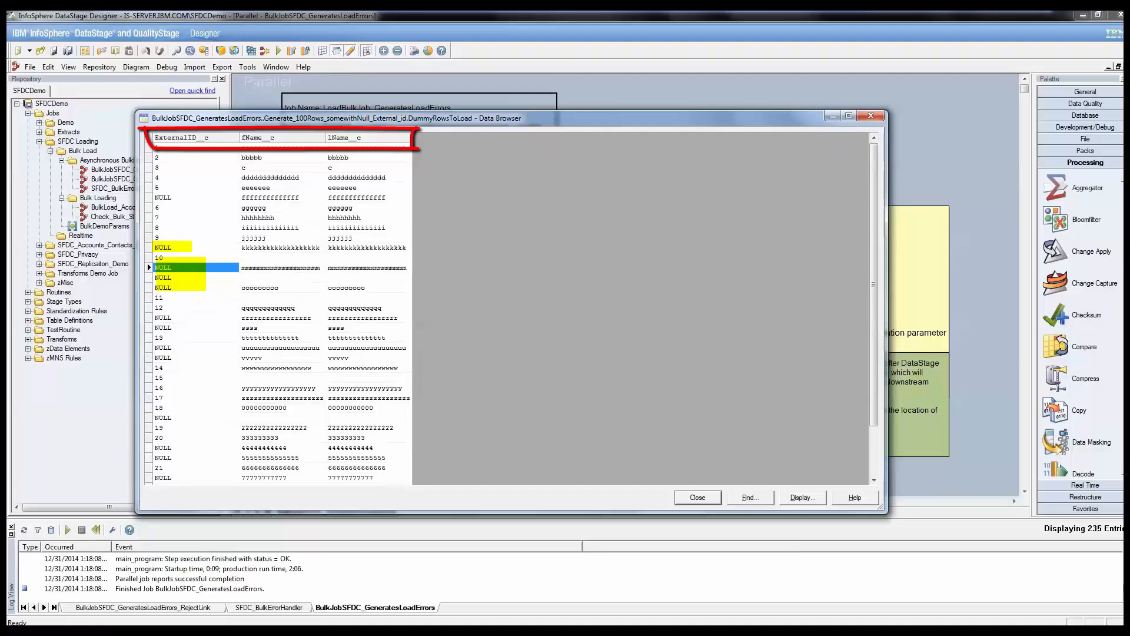
click(281, 267)
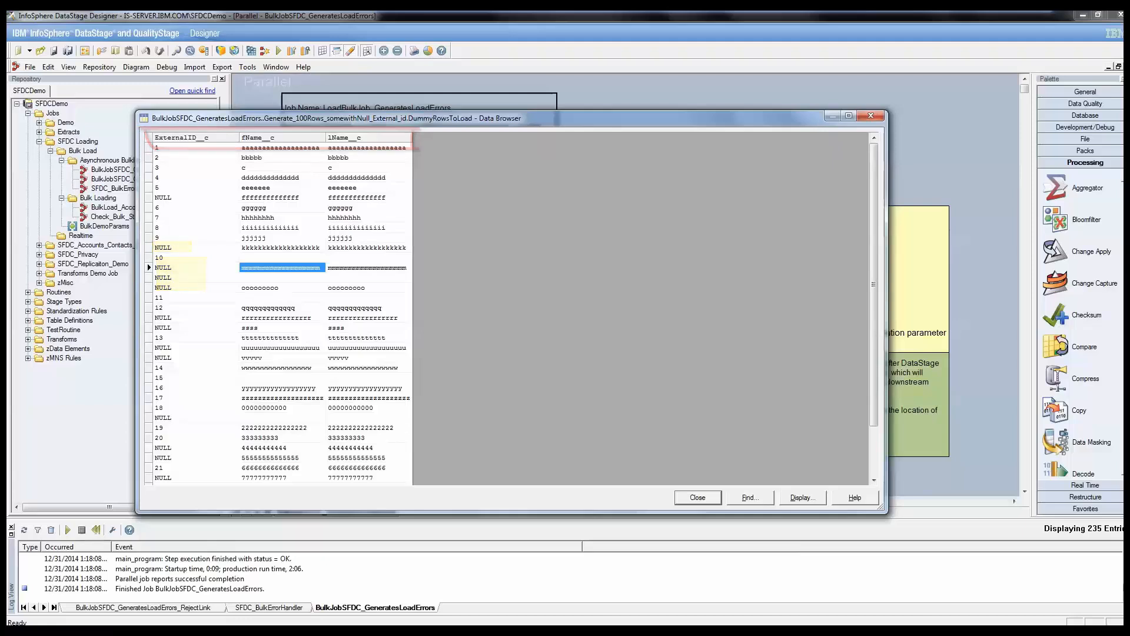
key(Escape)
Open the BulkLoad stage's properties and inspect its connection settings, including the proxy server.
click(740, 285)
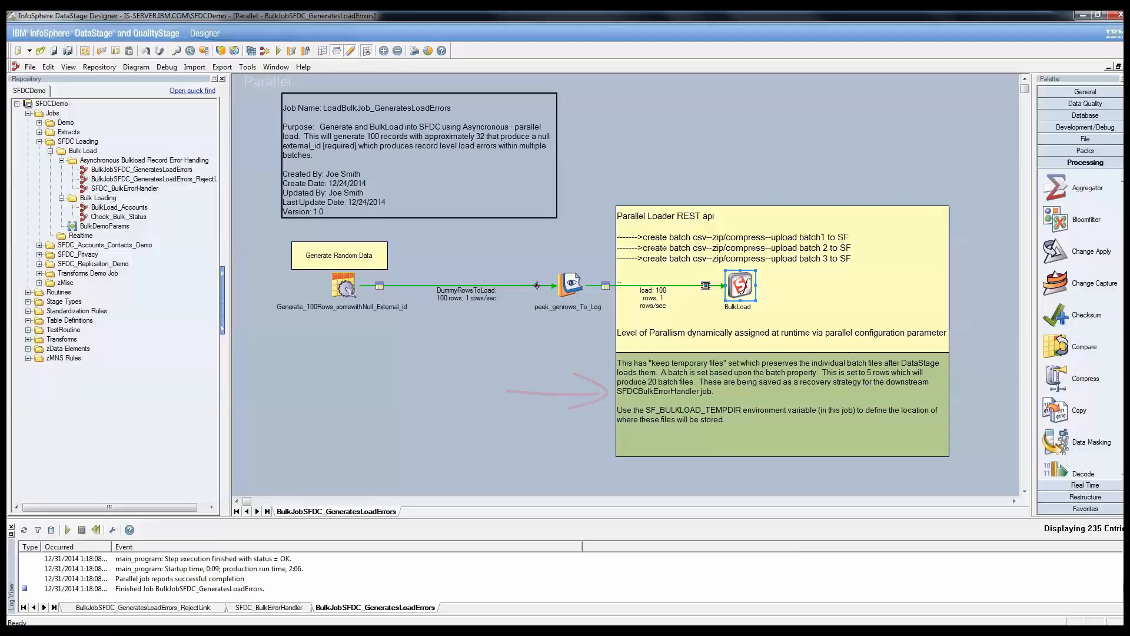
right_click(739, 283)
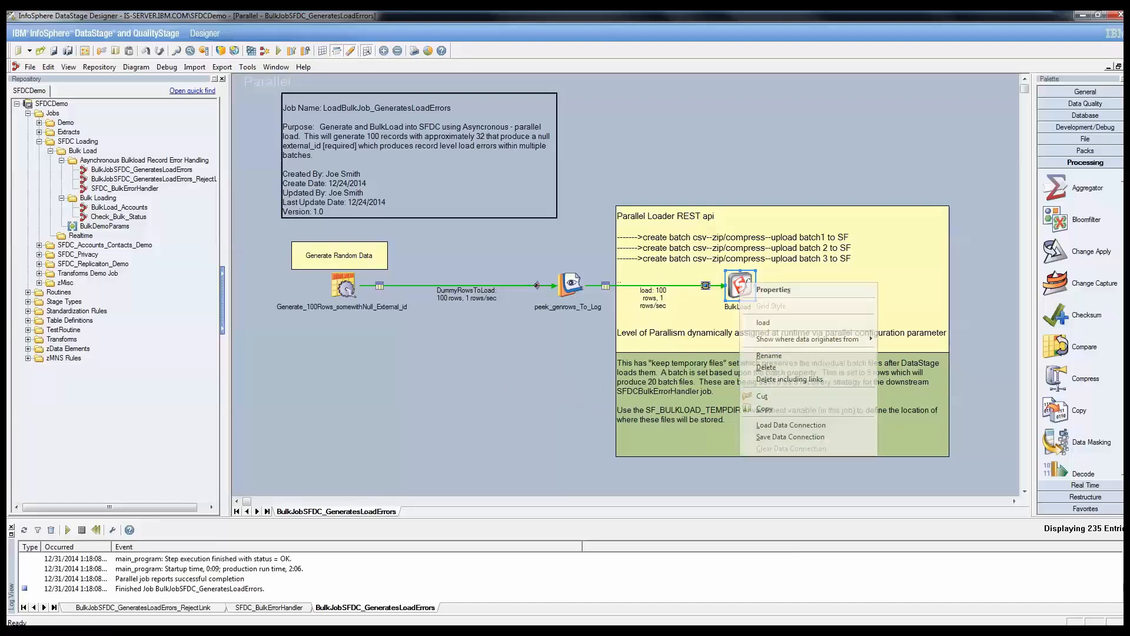
click(774, 290)
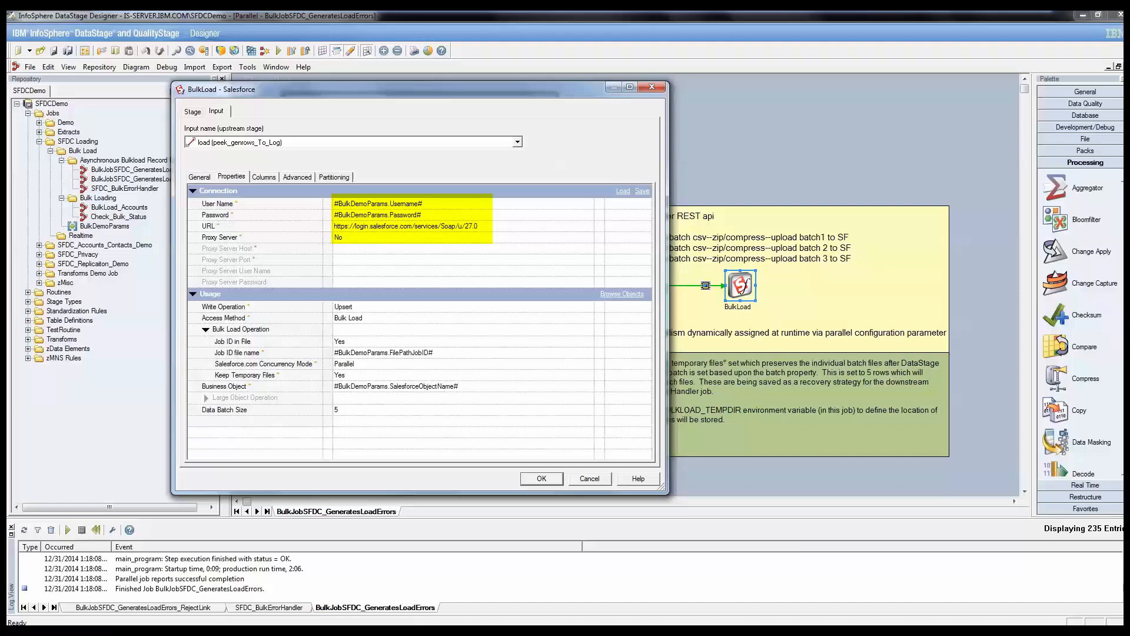
click(412, 238)
click(412, 262)
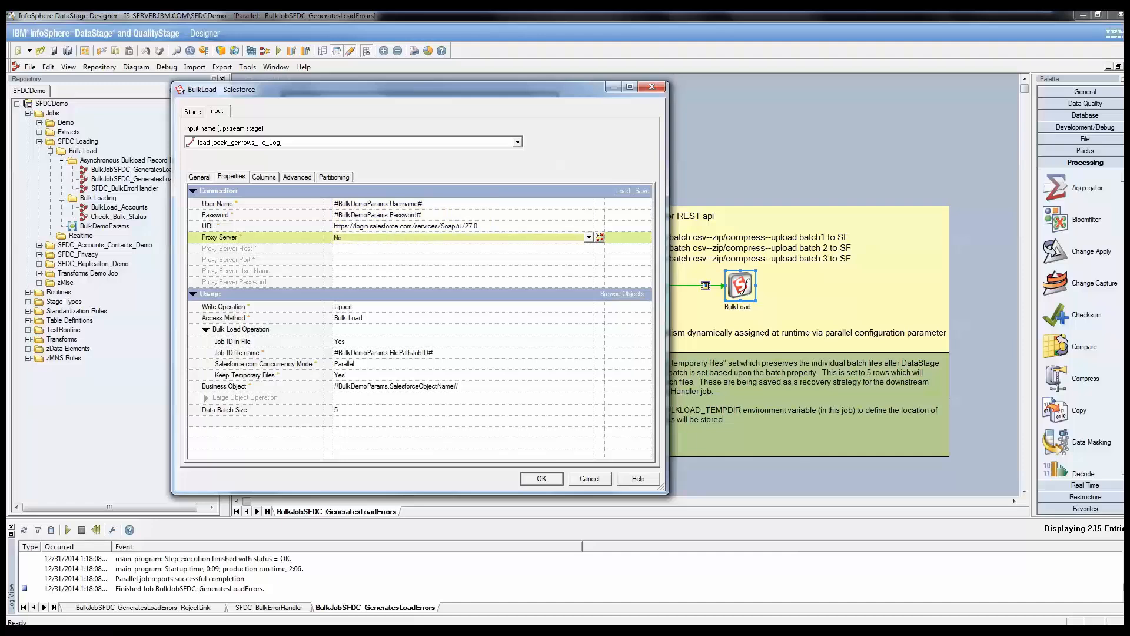
Check the available choices for the BulkLoad stage's write operation and access method.
click(412, 306)
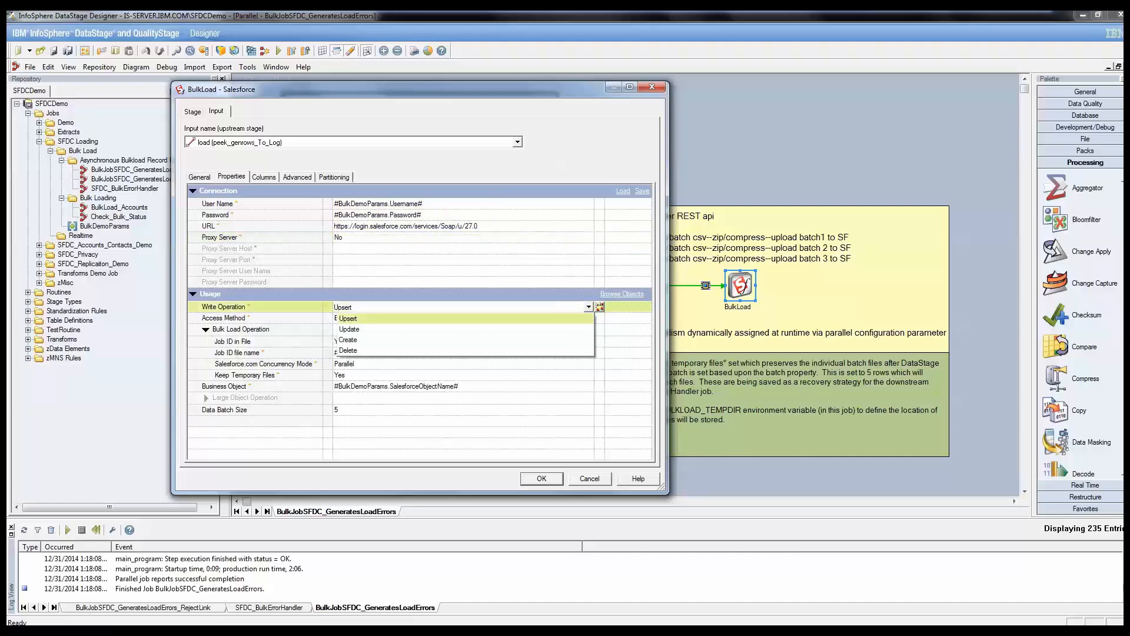
key(Escape)
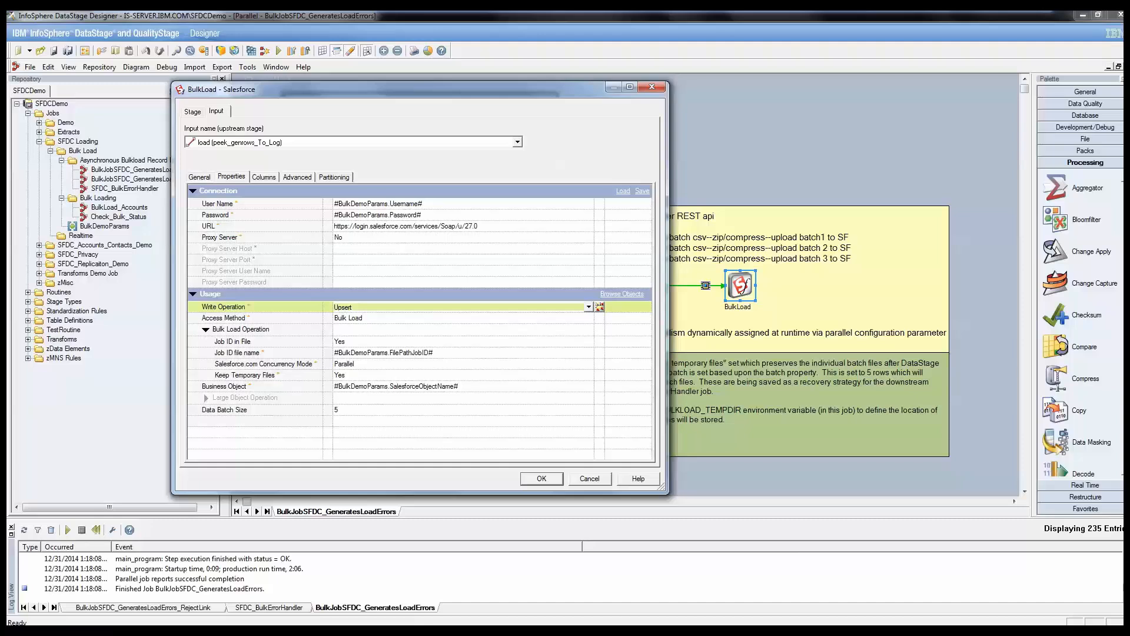
click(412, 318)
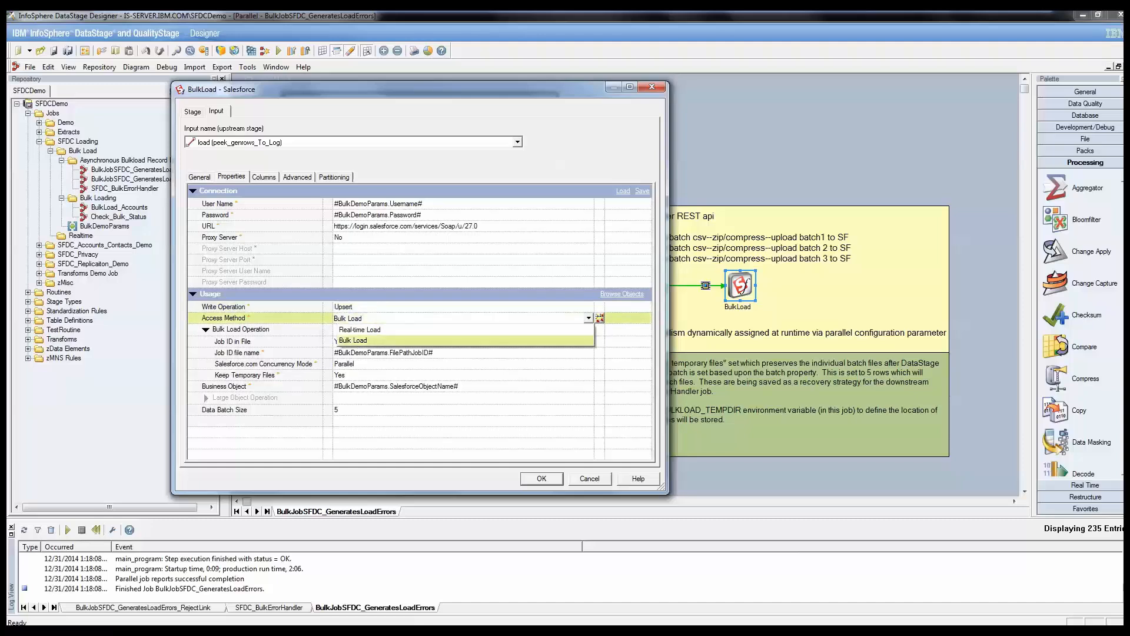
key(Escape)
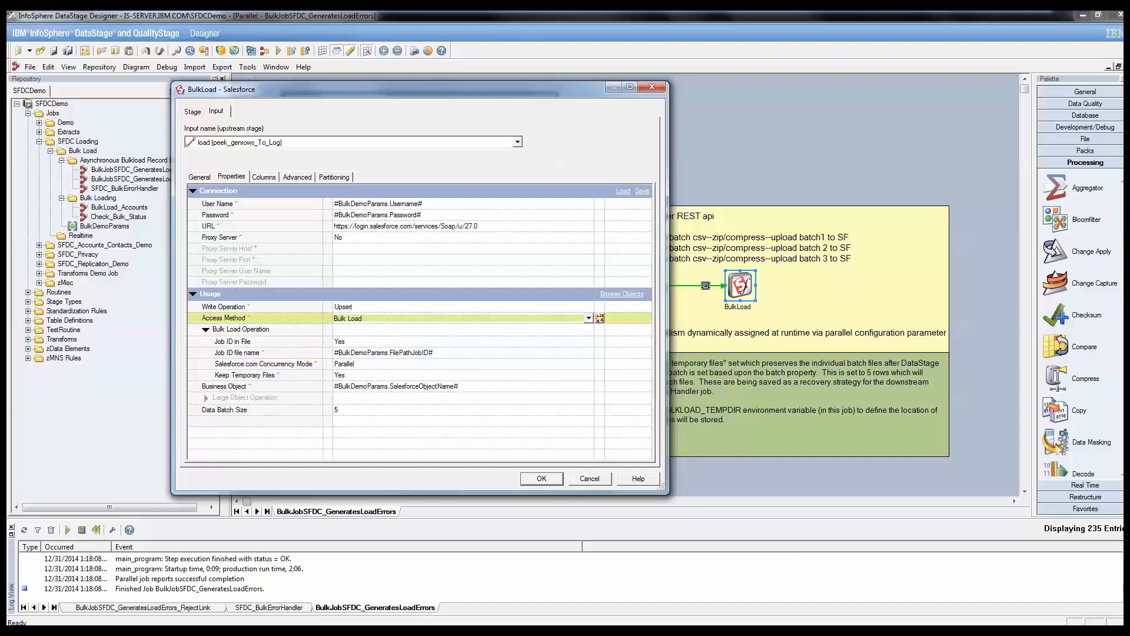
Inspect the Salesforce.com concurrency mode and Keep Temporary Files settings, and close the BulkLoad properties without saving.
click(588, 364)
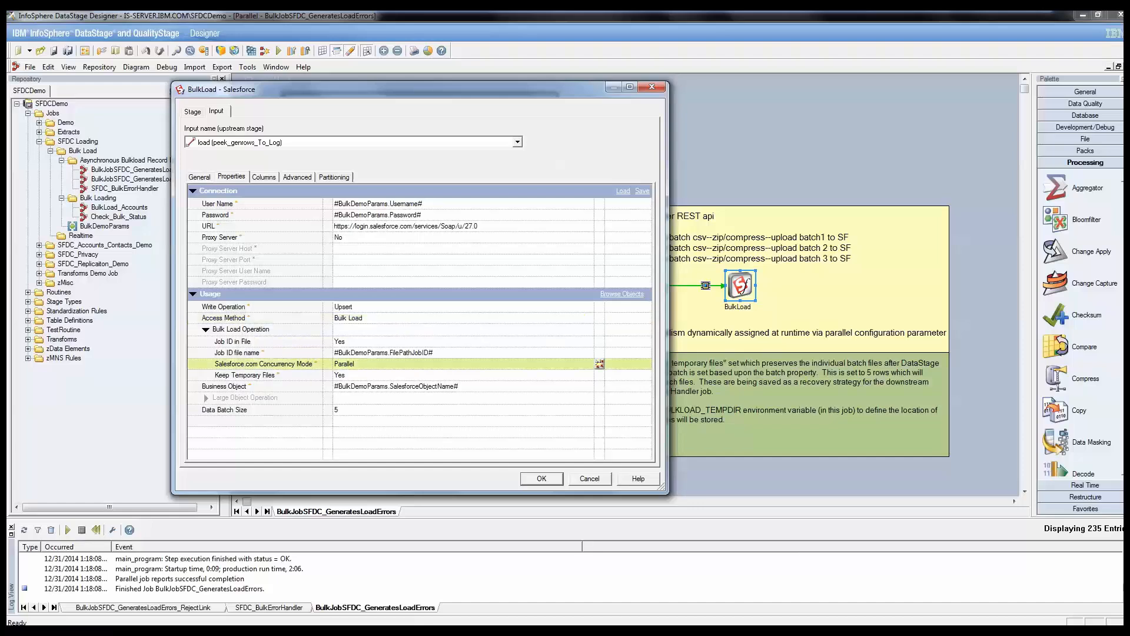
click(588, 364)
click(588, 364)
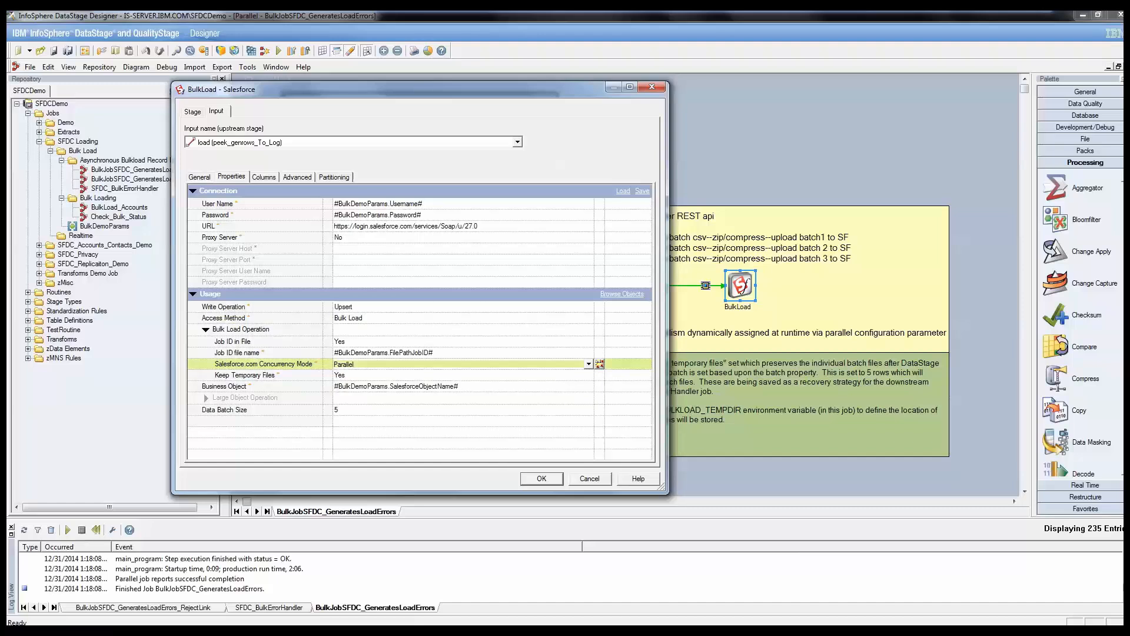
click(588, 375)
click(588, 375)
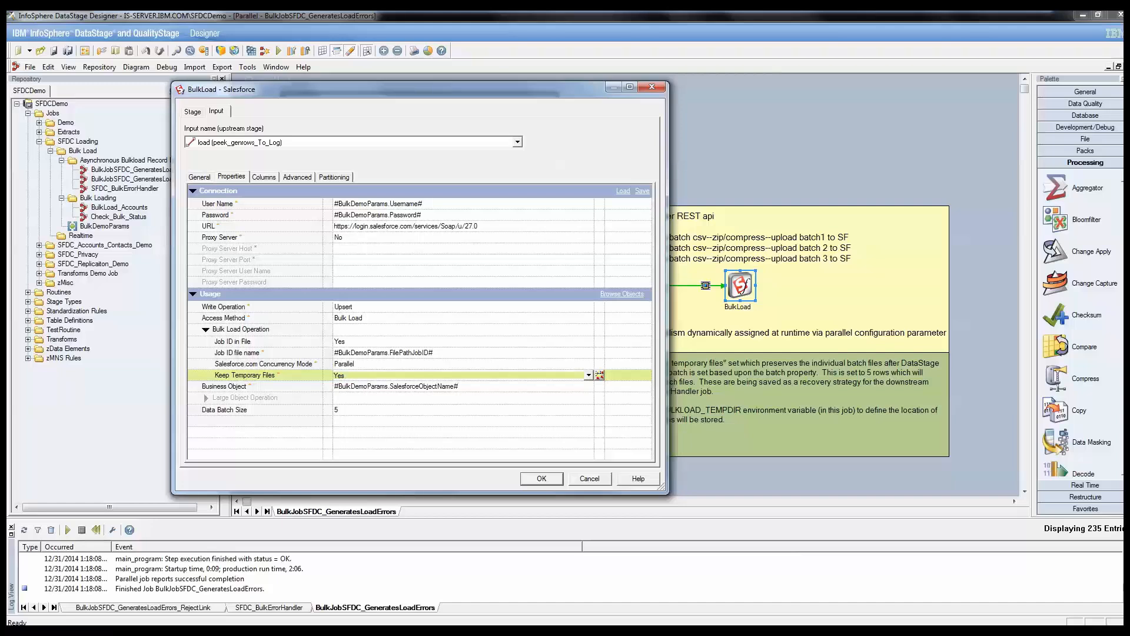
key(Escape)
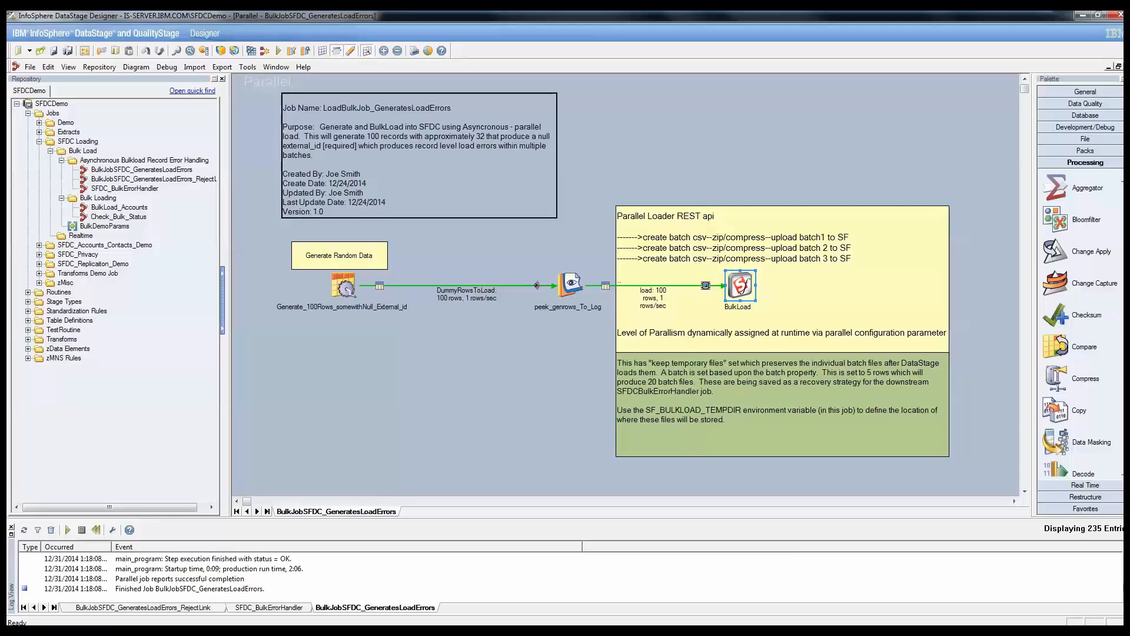
Switch to Internet Explorer and open the most recent completed job from the second Bulk Data Load Jobs page.
key(alt+Tab)
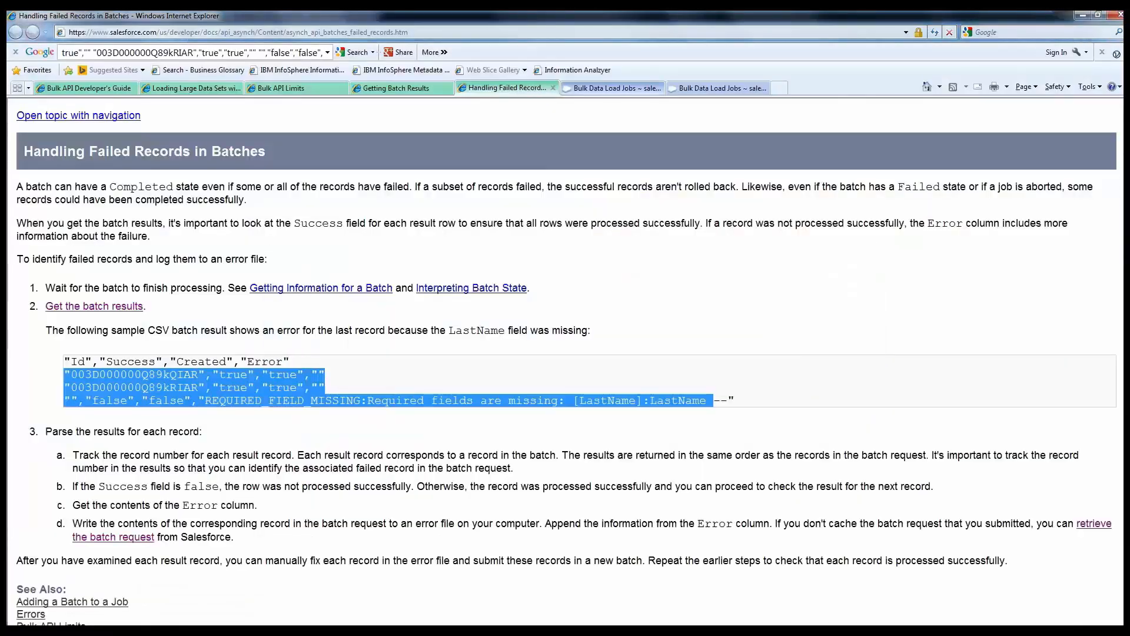
click(612, 89)
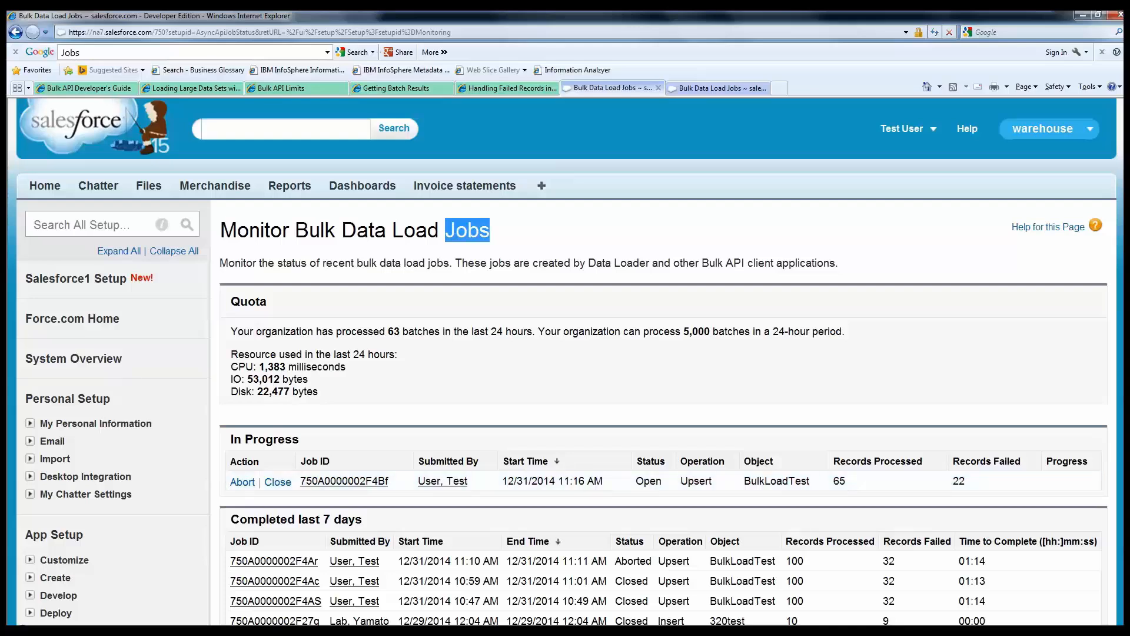
key(ctrl+Tab)
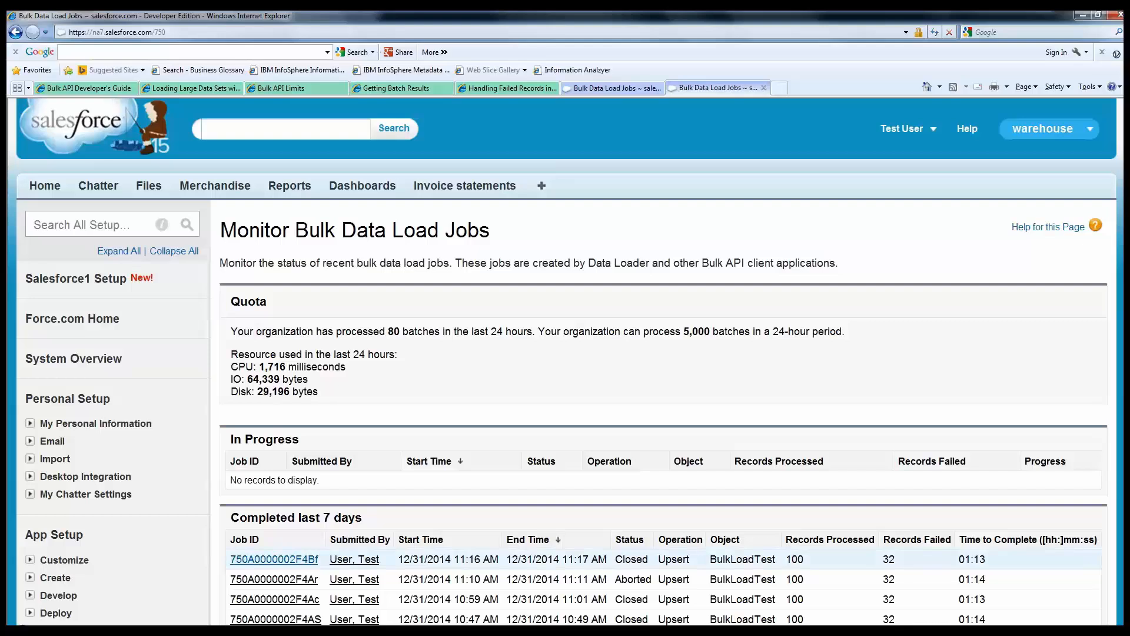
click(274, 559)
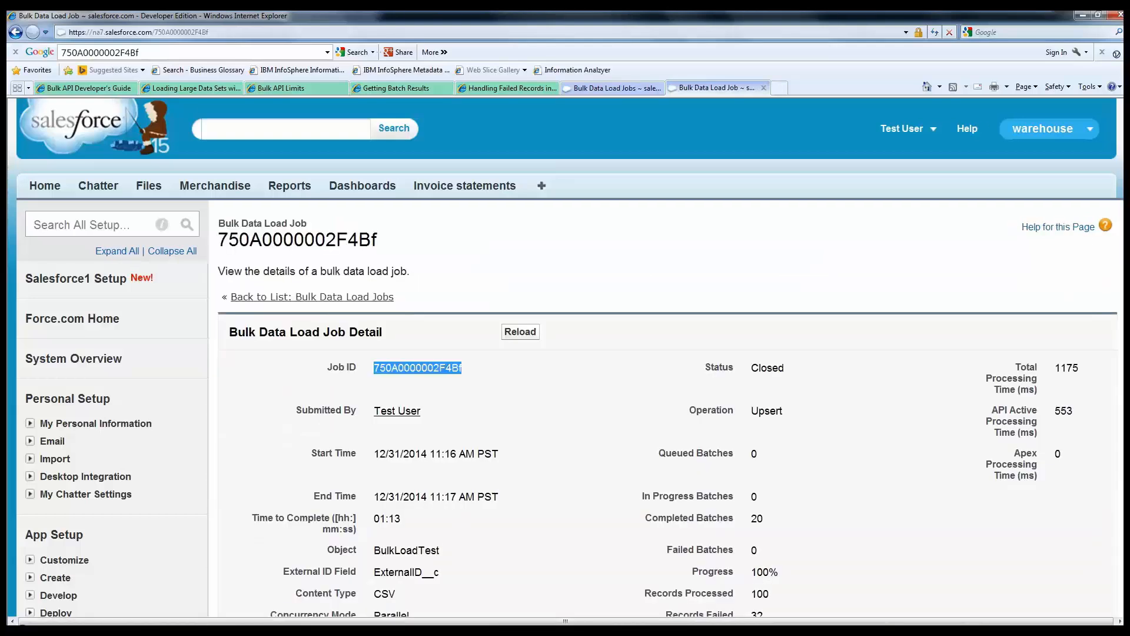
Examine the bulk data load job's details, including its object and external ID field, and its list of batches.
scroll(565, 353, down, 4)
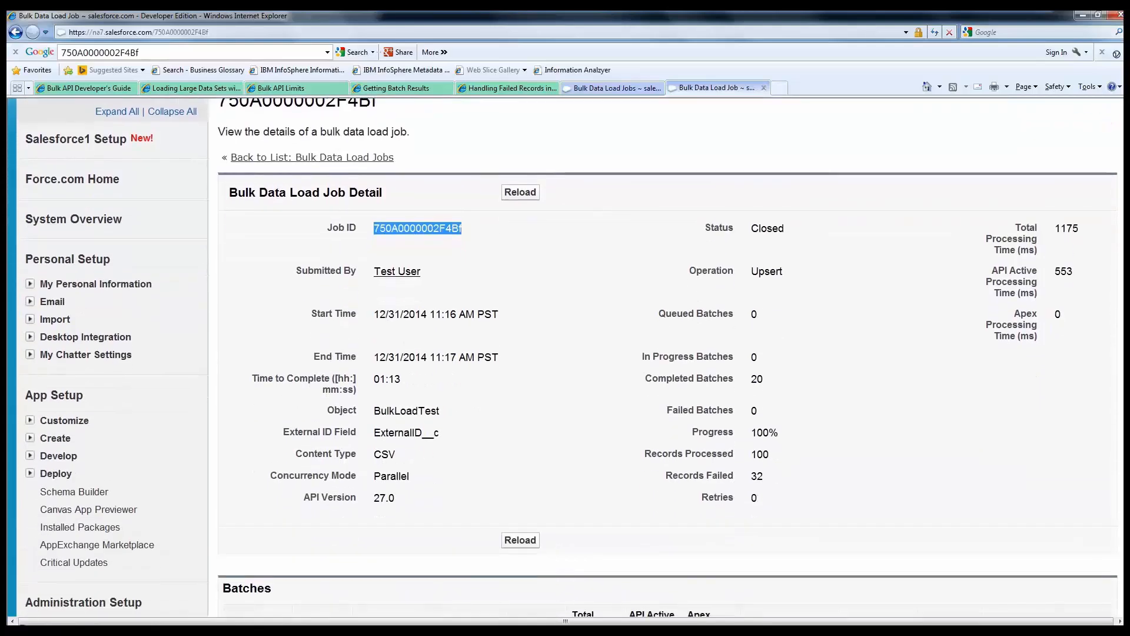
scroll(565, 353, down, 2)
scroll(565, 353, down, 1)
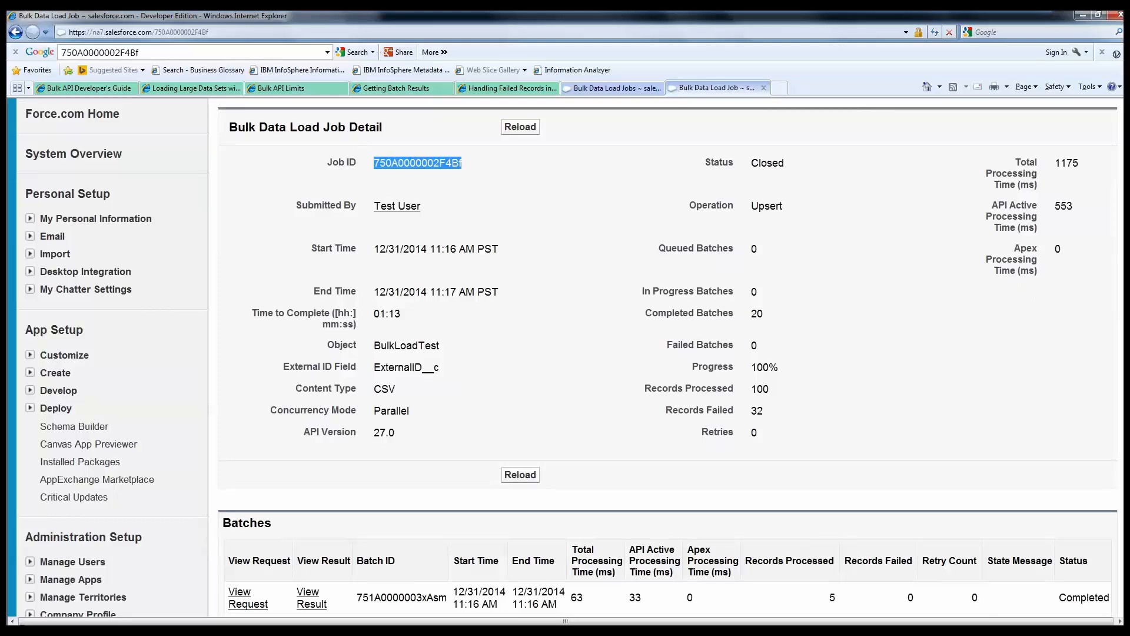
drag(374, 345, 437, 345)
click(374, 367)
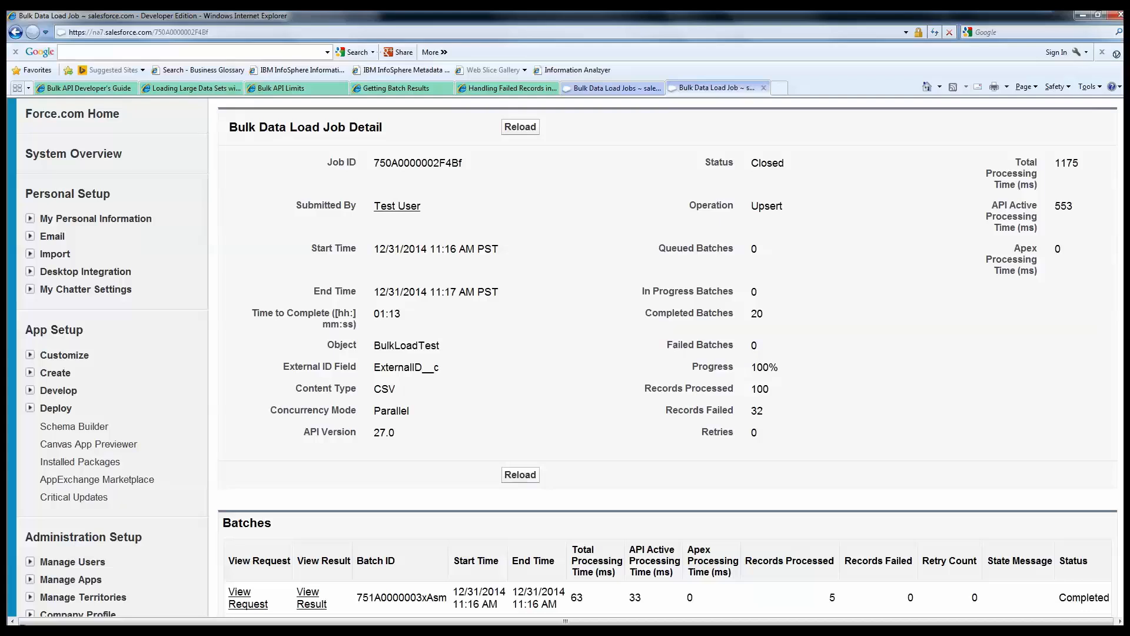
Examine the bulk load job's external ID field, content type, concurrency mode, completed batches, and records processed and failed.
drag(439, 367, 373, 367)
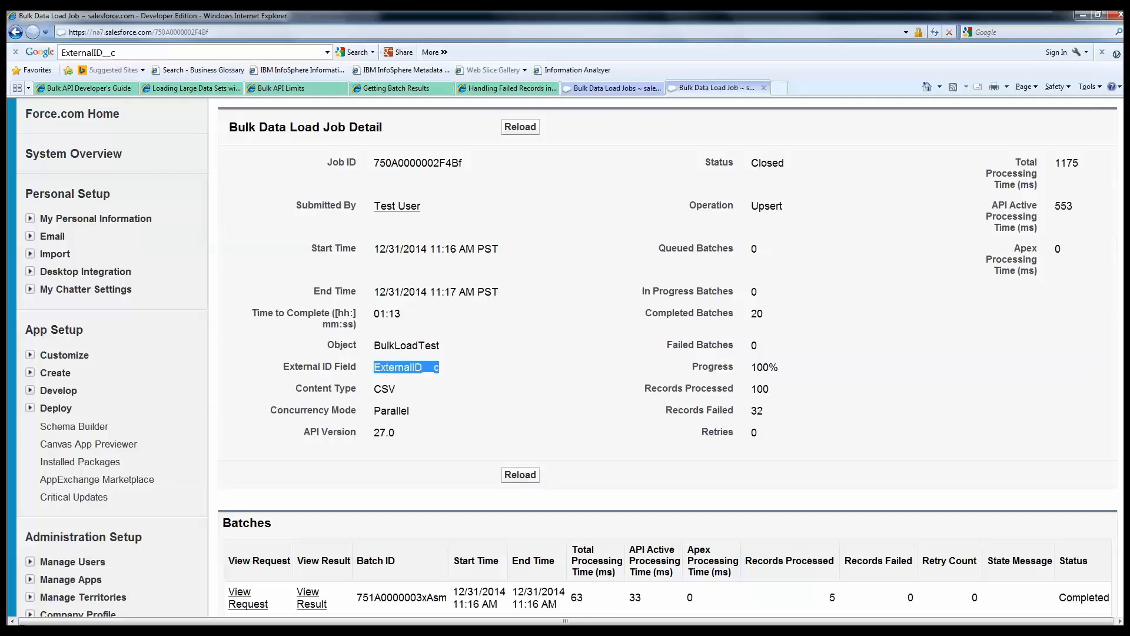
drag(396, 389, 373, 389)
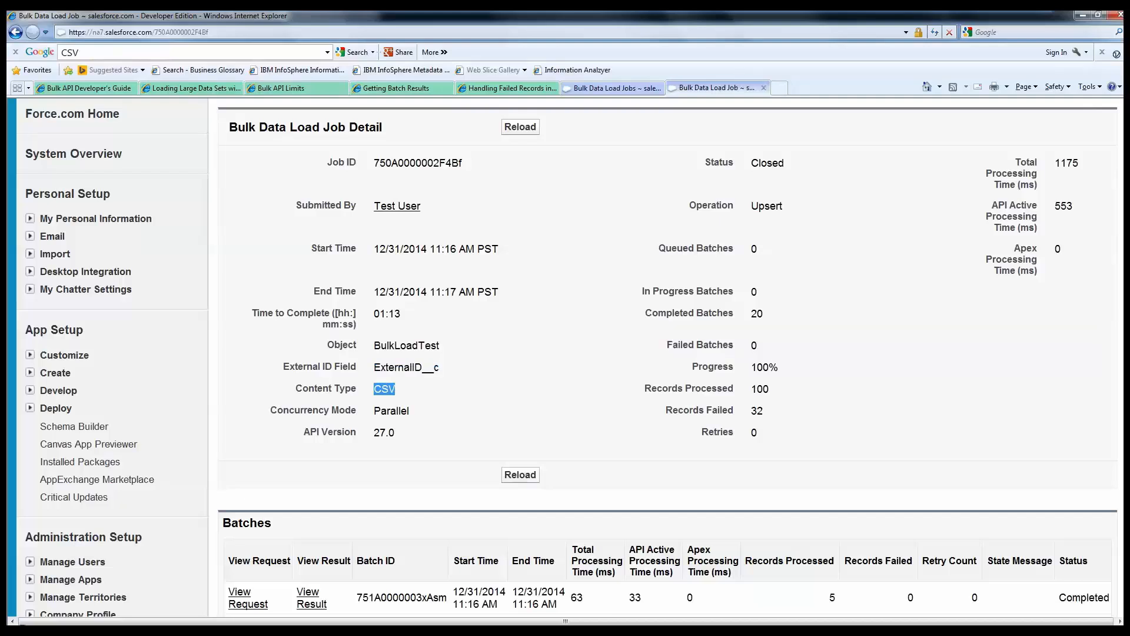
drag(374, 411, 409, 411)
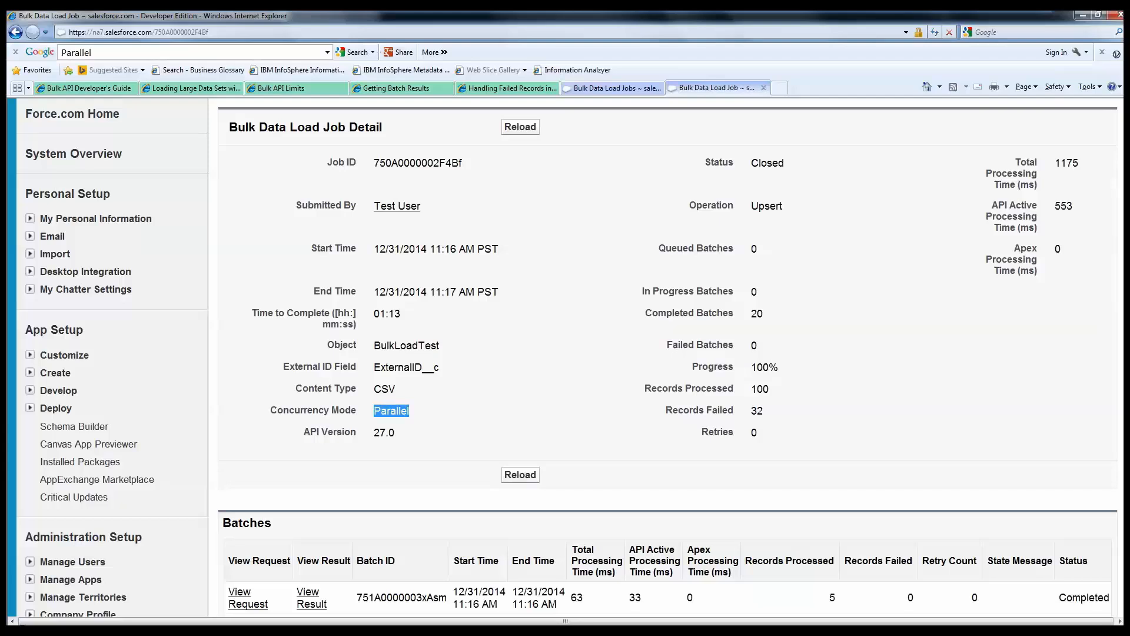
drag(750, 314, 763, 314)
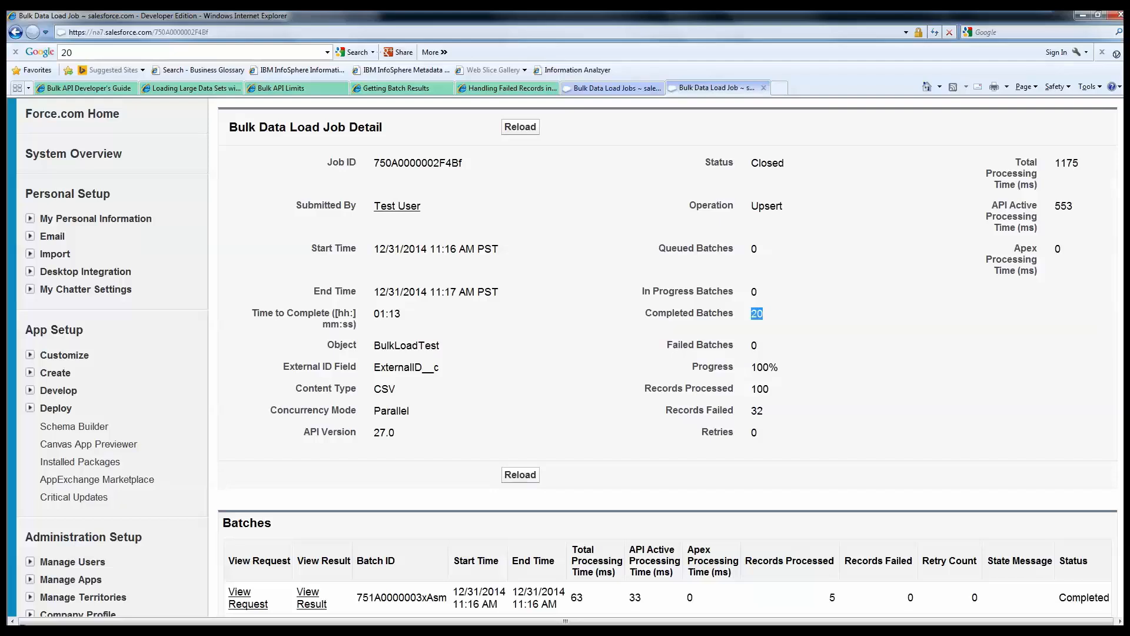
drag(751, 388, 763, 411)
Review the job's Batches list, comparing the records processed and failed for each batch.
scroll(668, 359, down, 3)
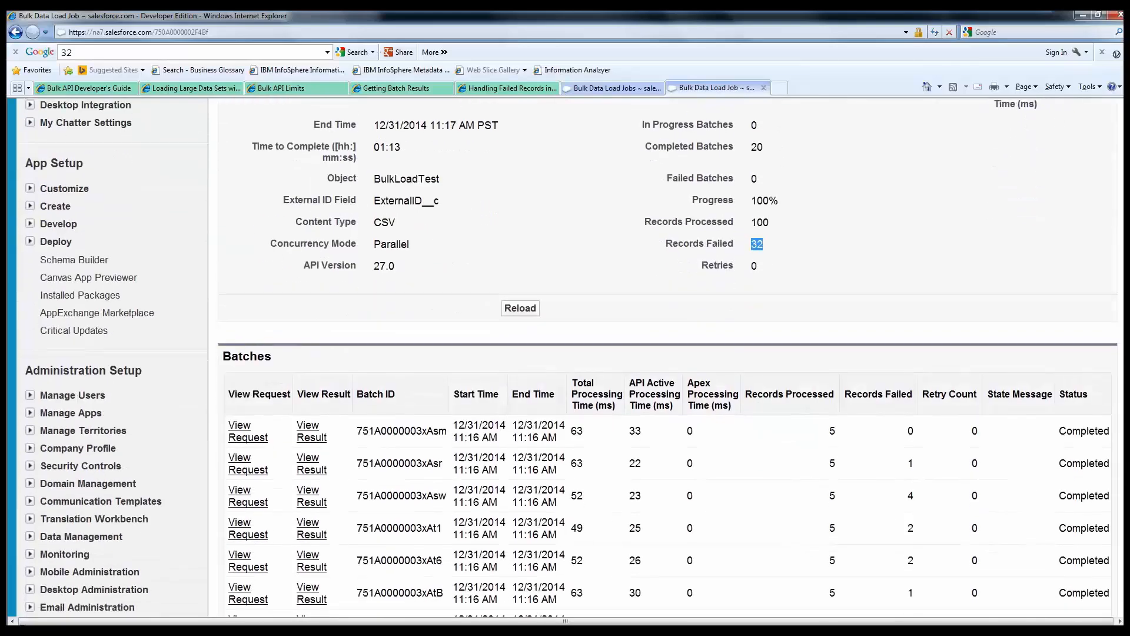
scroll(667, 359, down, 3)
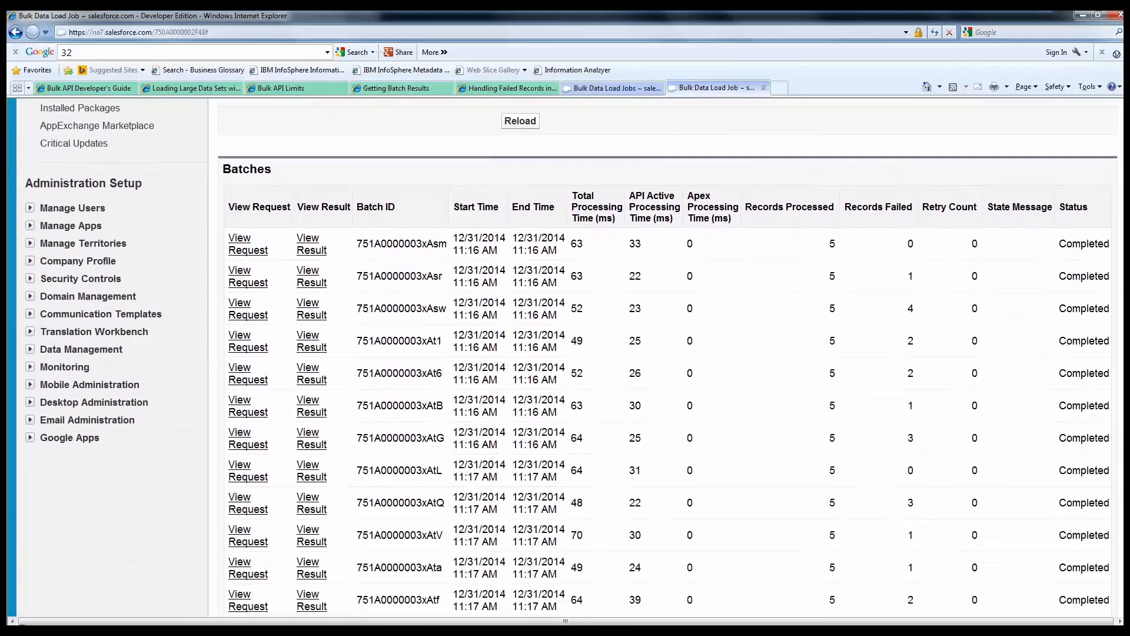
scroll(667, 359, down, 1)
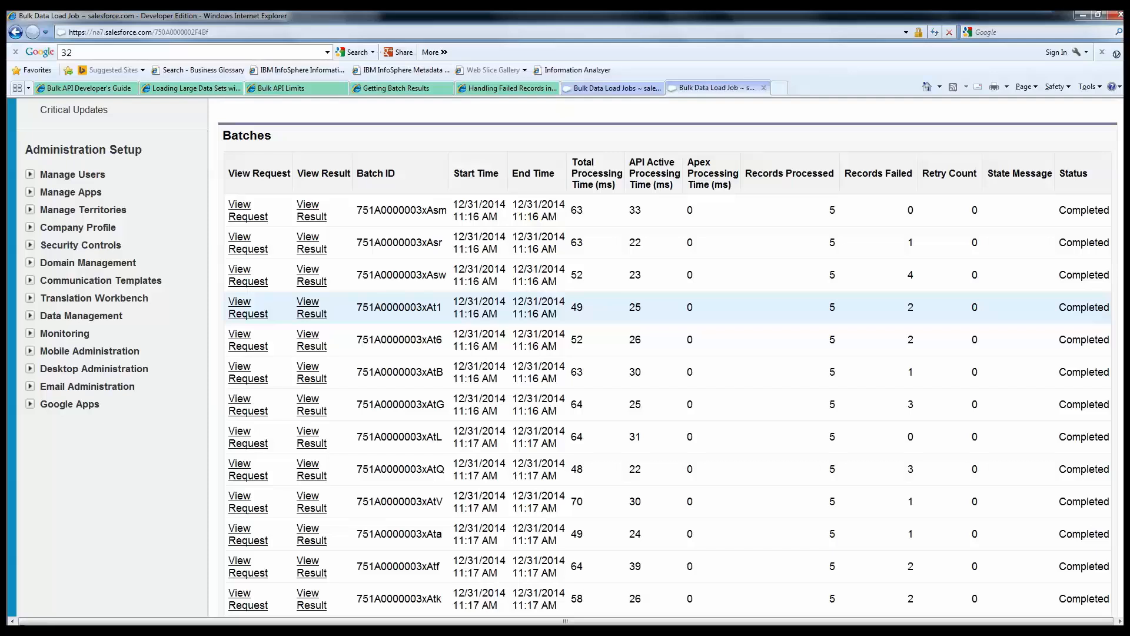
Switch to VMware Workstation and inspect the debug file for batch 751A0000003xAt1, highlighting the records with an empty ExternalID__c.
key(alt+Tab)
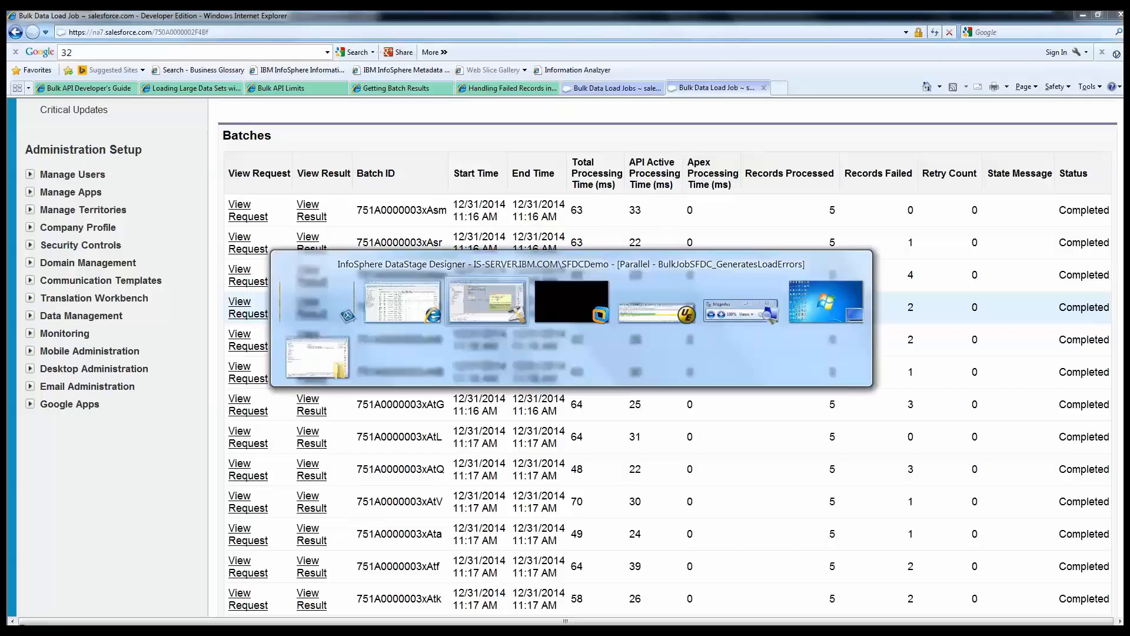
key(alt+Tab)
key(alt+shift+Tab)
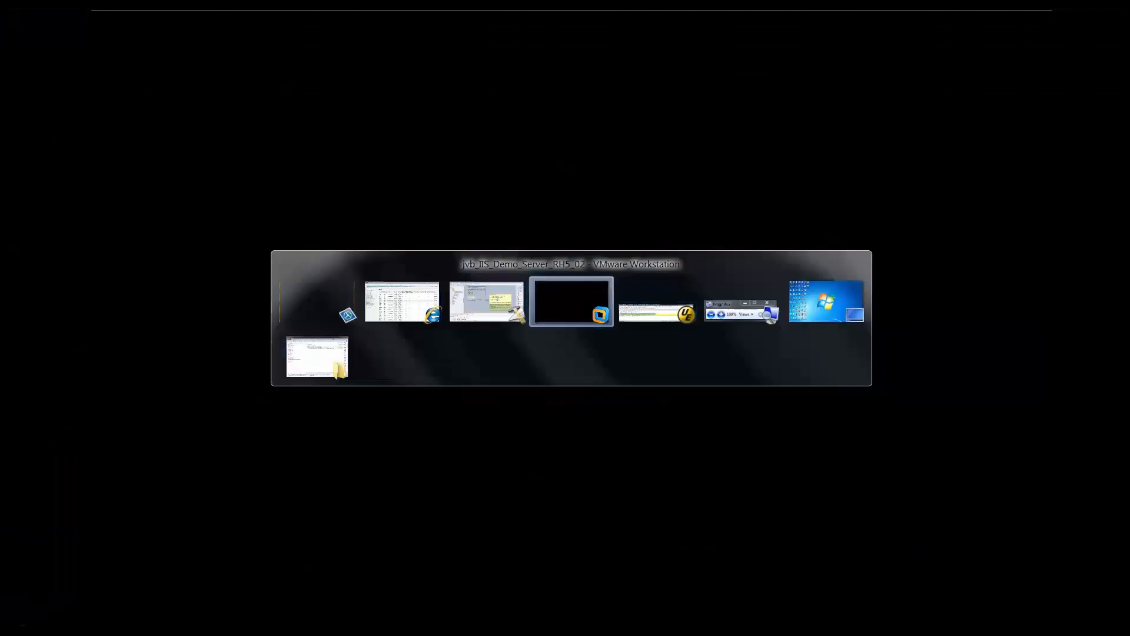
key(Num_Lock)
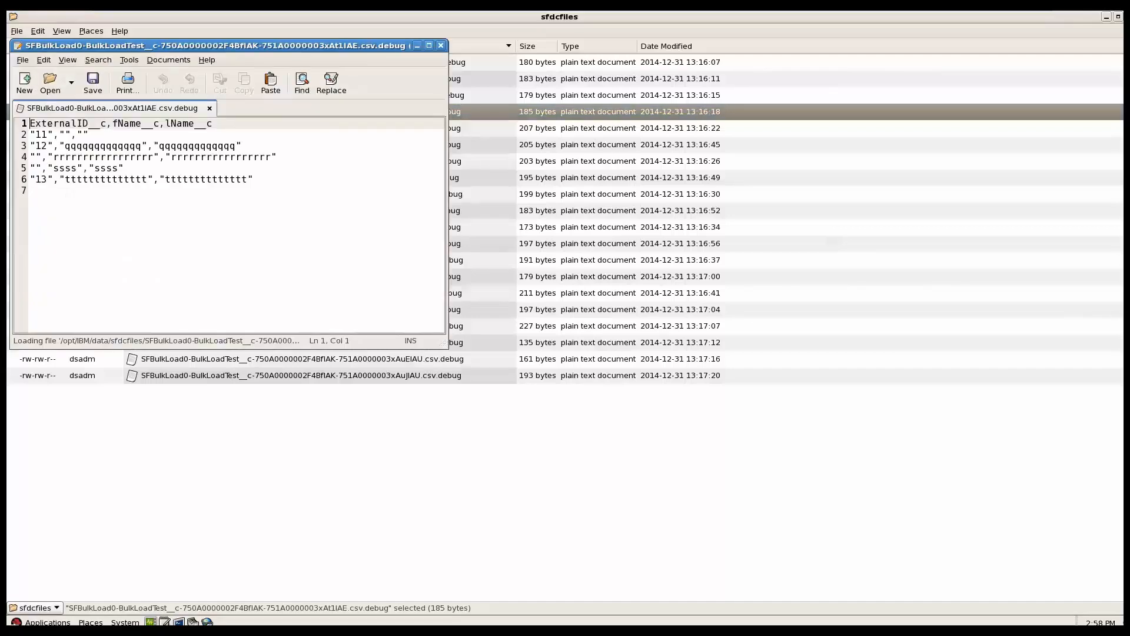
drag(236, 46, 370, 132)
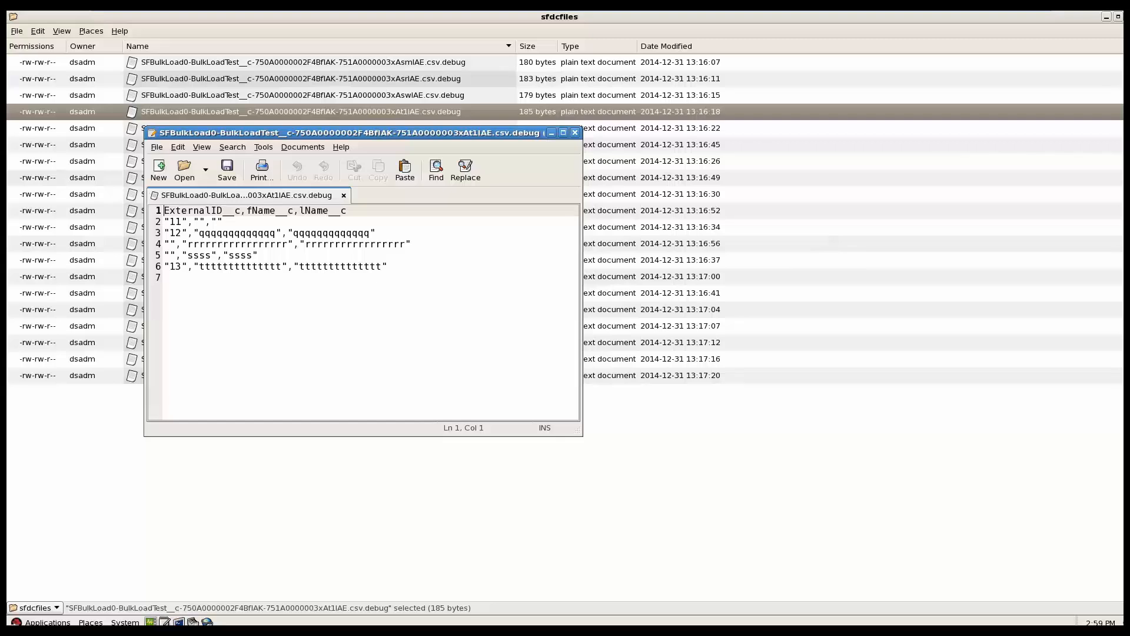
drag(176, 255, 164, 244)
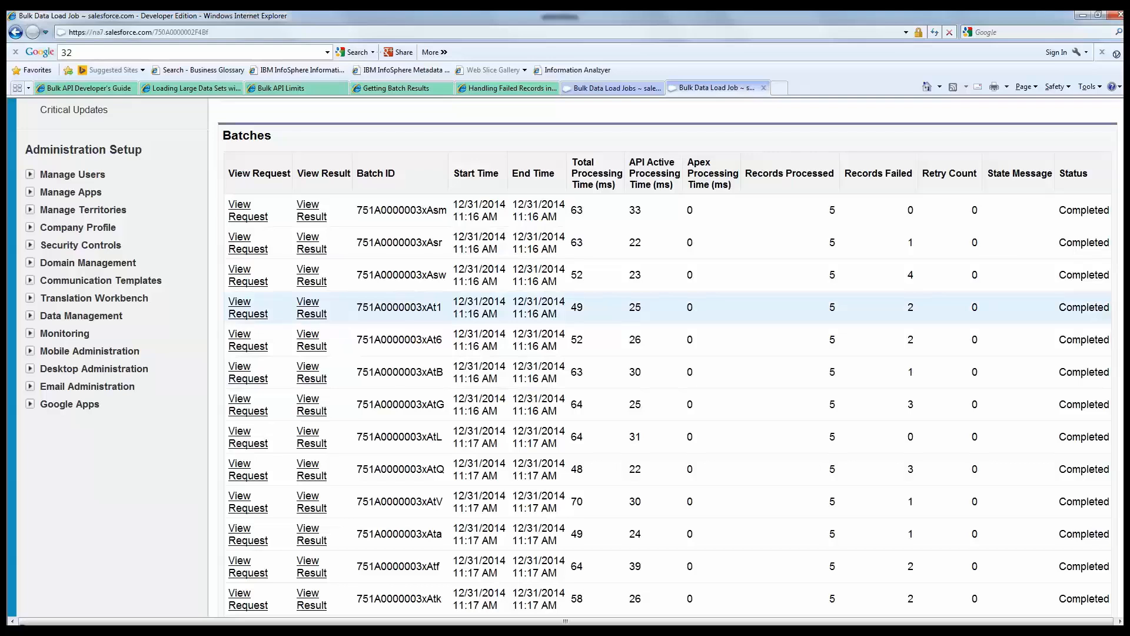
Switch to UltraEdit and examine the same batch's result CSV, highlighting successful rows and the rows with MISSING_ARGUMENT errors.
key(alt+Tab)
key(Tab)
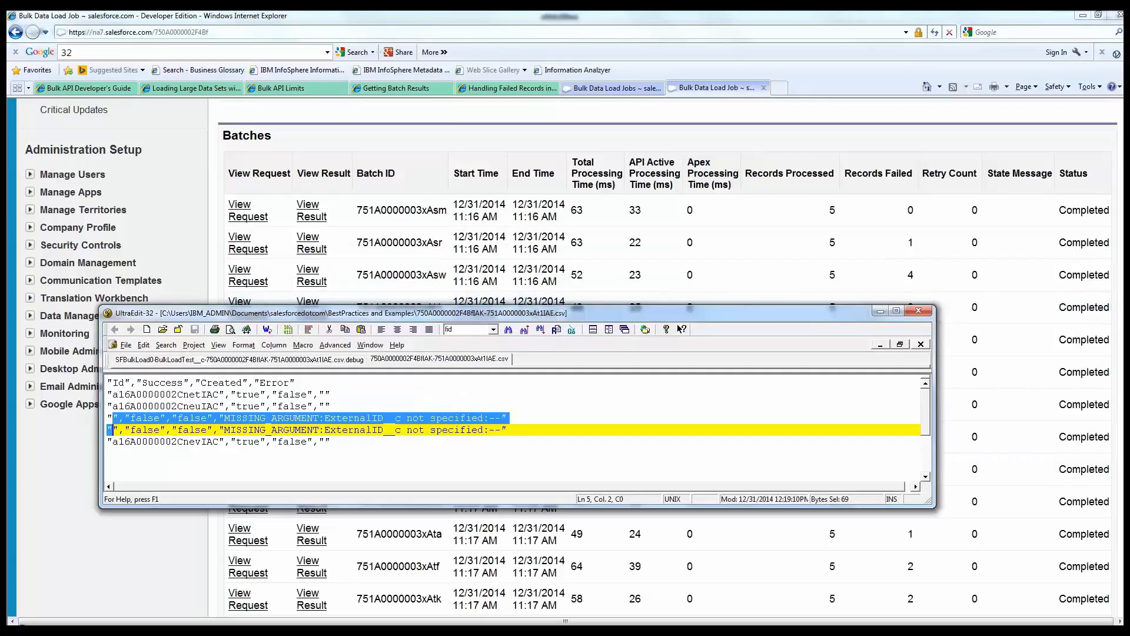
drag(353, 313, 367, 319)
click(353, 460)
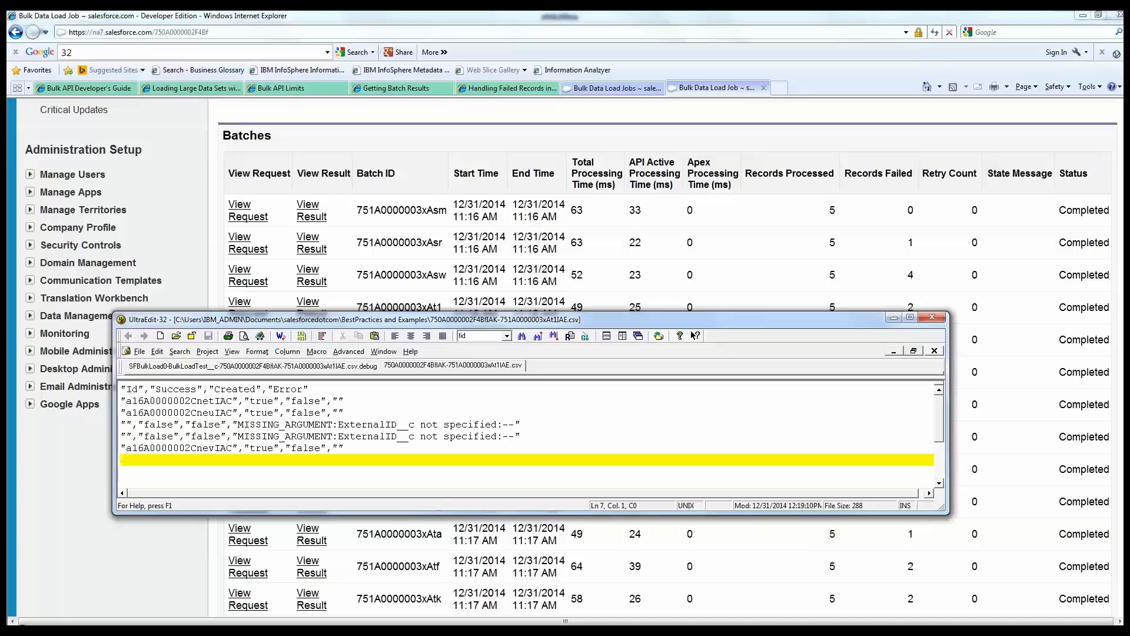
drag(125, 401, 345, 412)
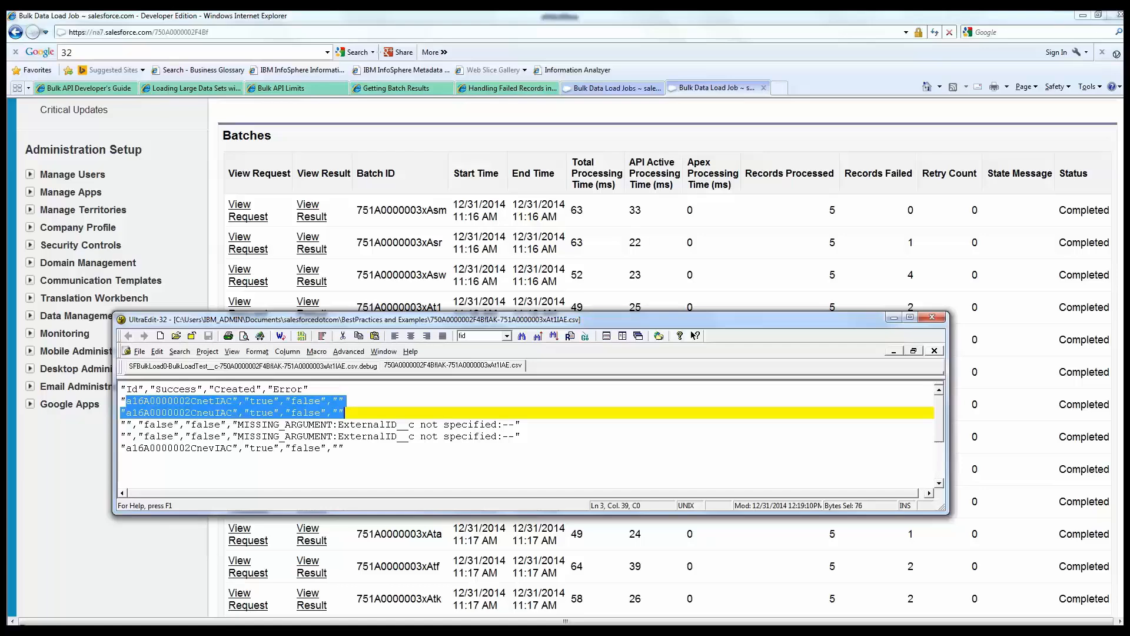
drag(503, 436, 120, 424)
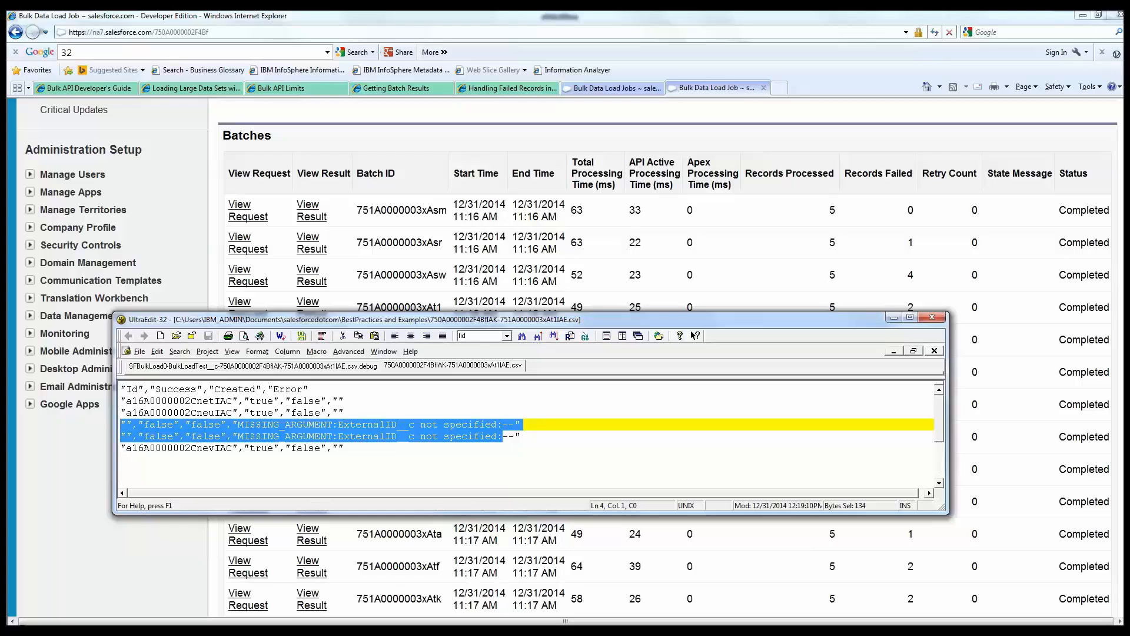
Switch back to VMware Workstation to compare the result rows with the records in the batch's debug file.
key(alt+Tab)
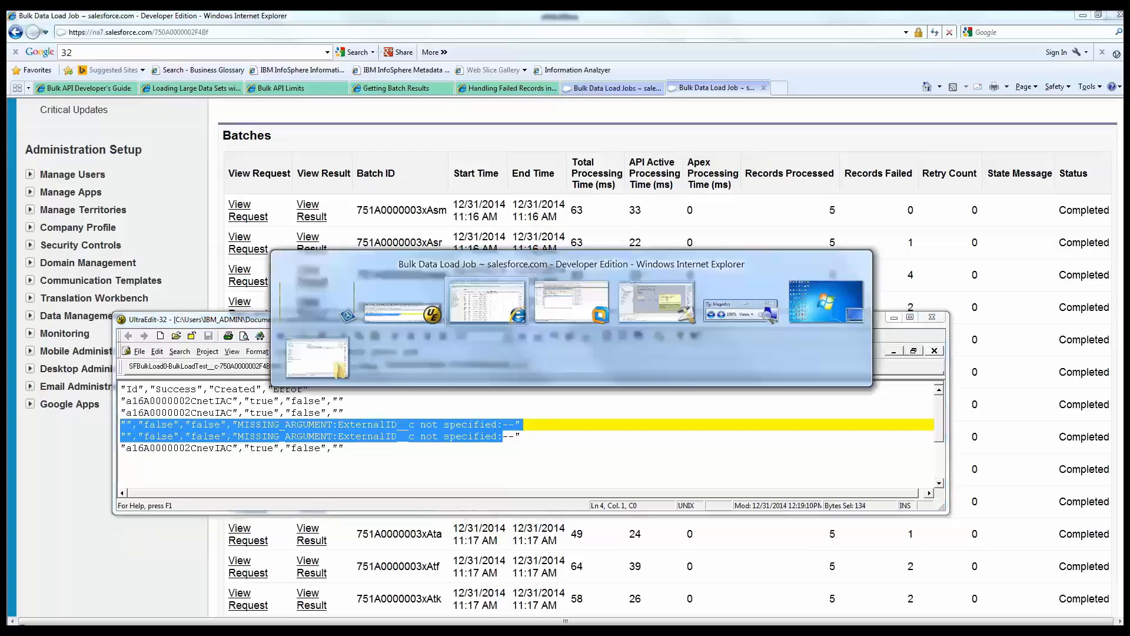
key(alt+Tab)
key(alt+Tab)
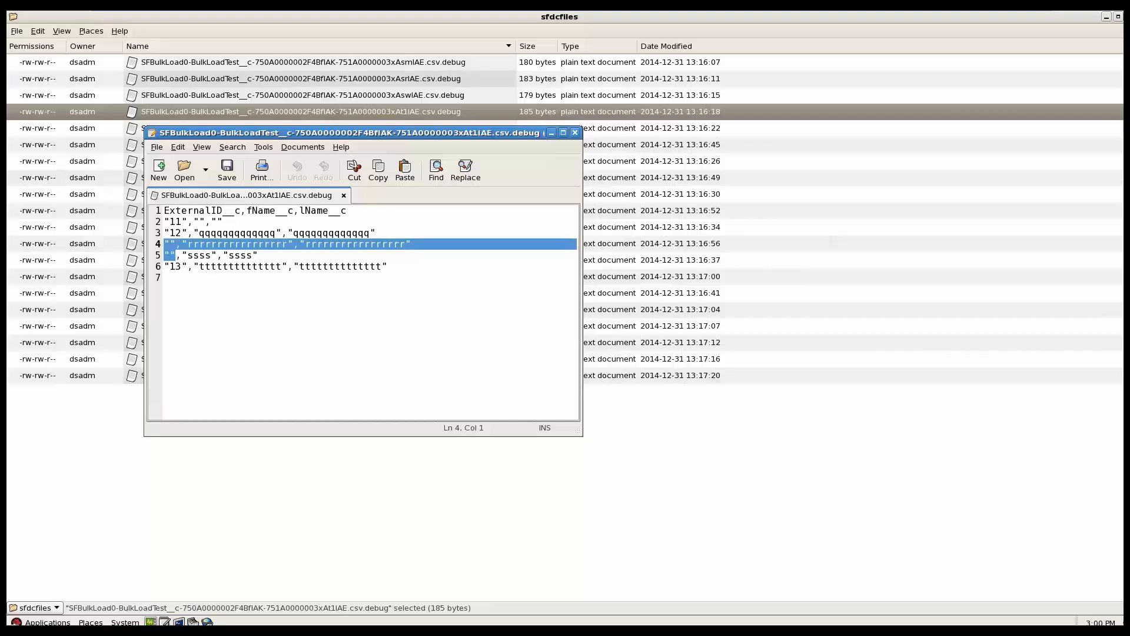
Switch to DataStage Designer and bring up the SFDC_BulkErrorHandler job.
key(alt+Tab)
key(Tab)
key(Tab)
key(Tab)
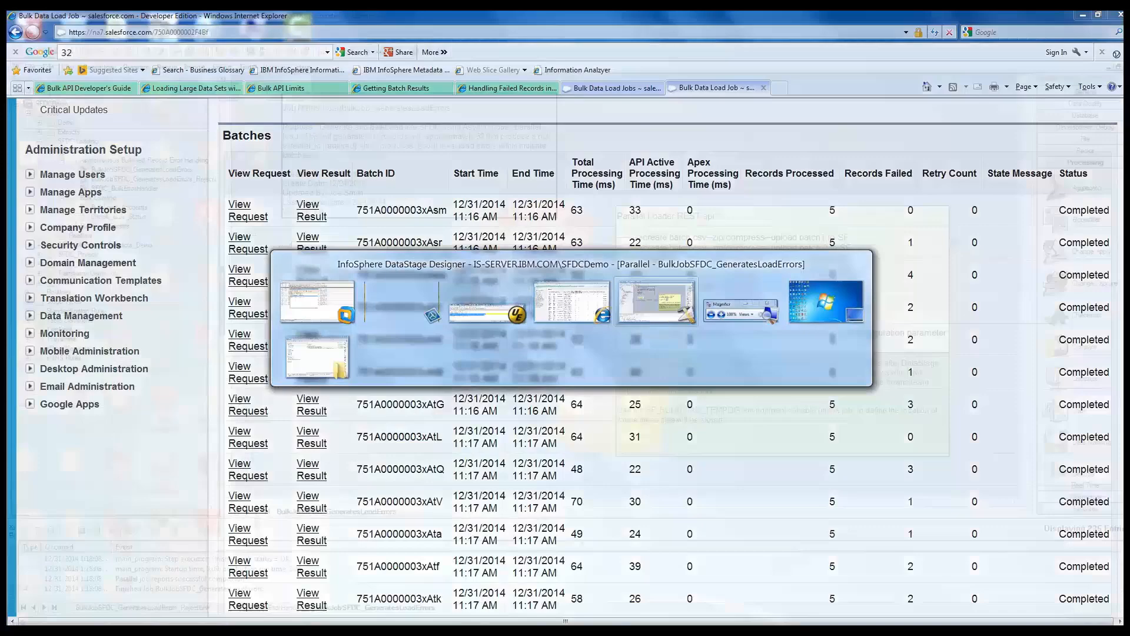
key(shift+Tab)
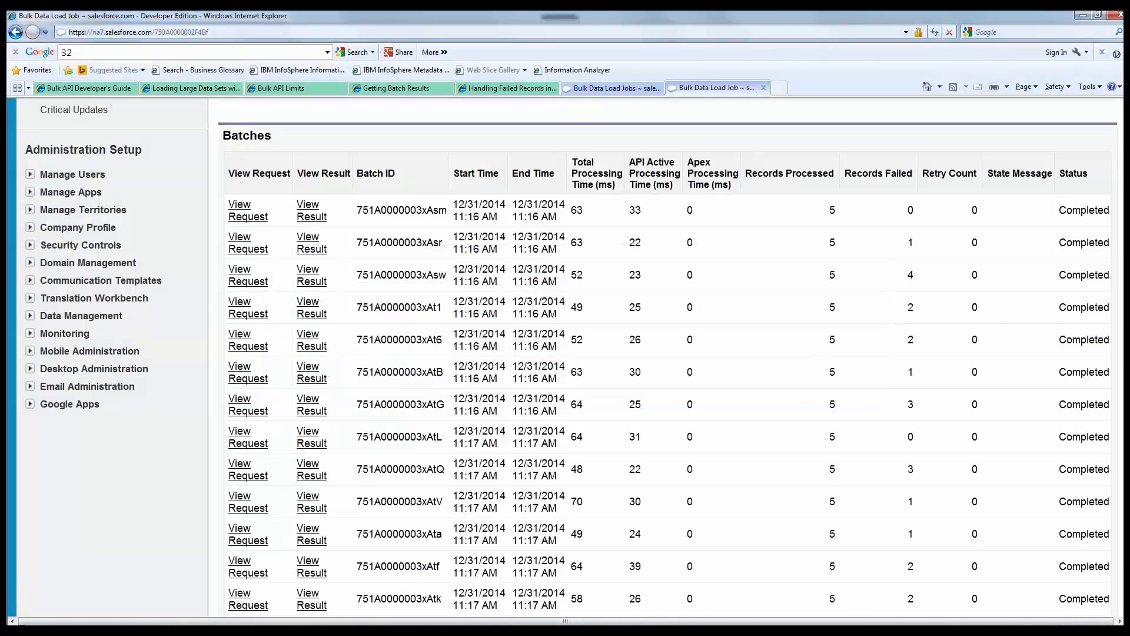
key(alt+Tab)
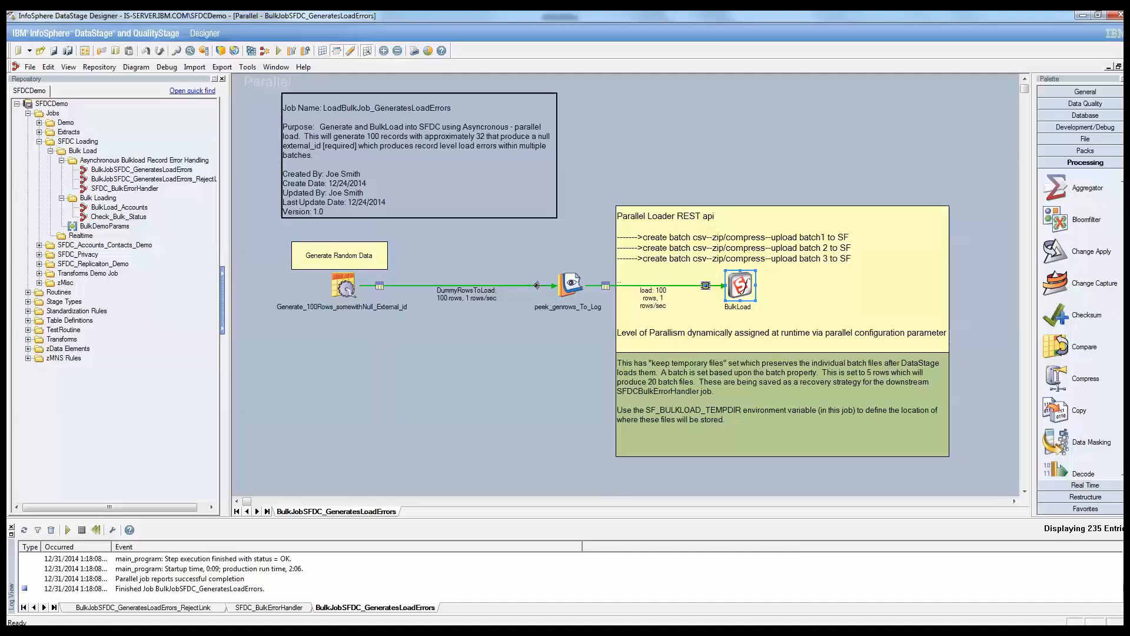
key(ctrl+Tab)
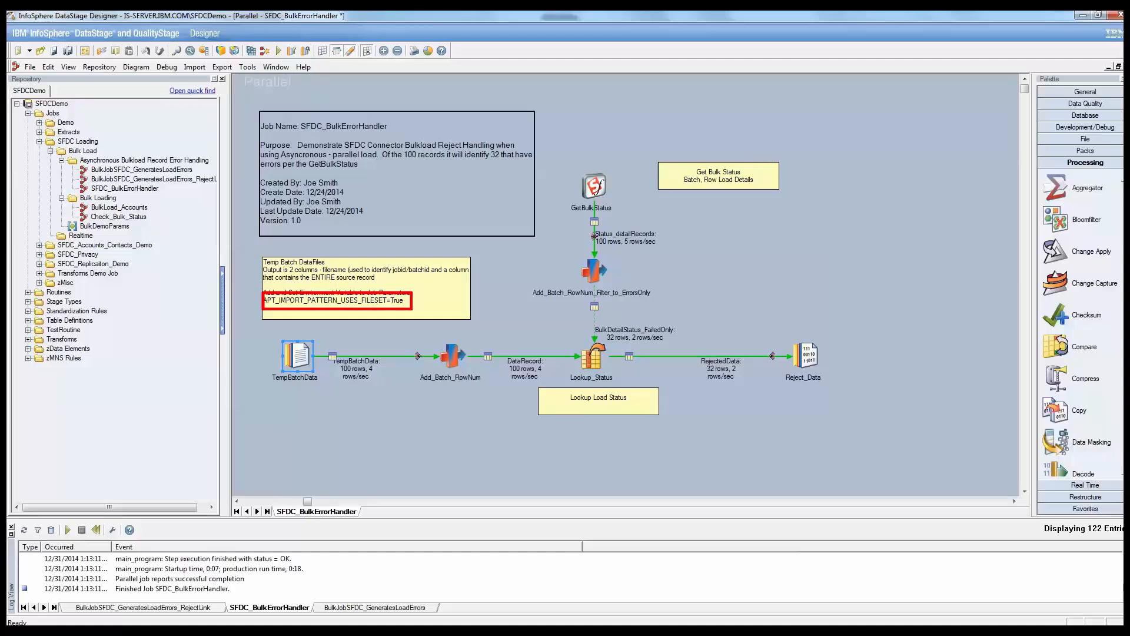
Open the TempBatchData sequential file stage and inspect its File Name Column property and output column definitions.
double_click(298, 356)
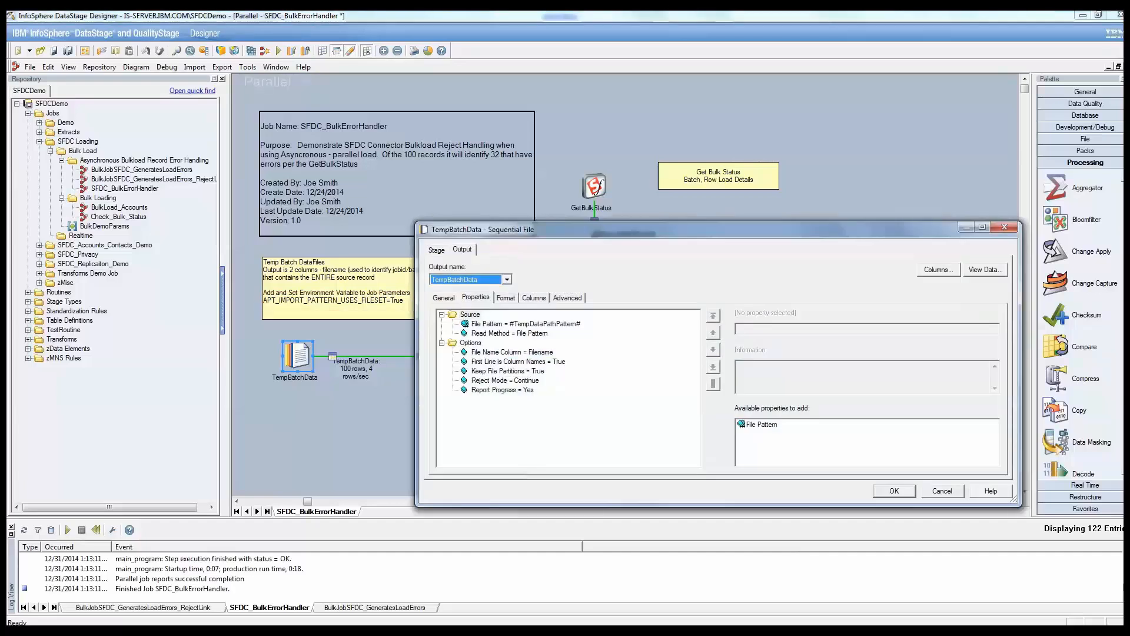
drag(659, 229, 645, 167)
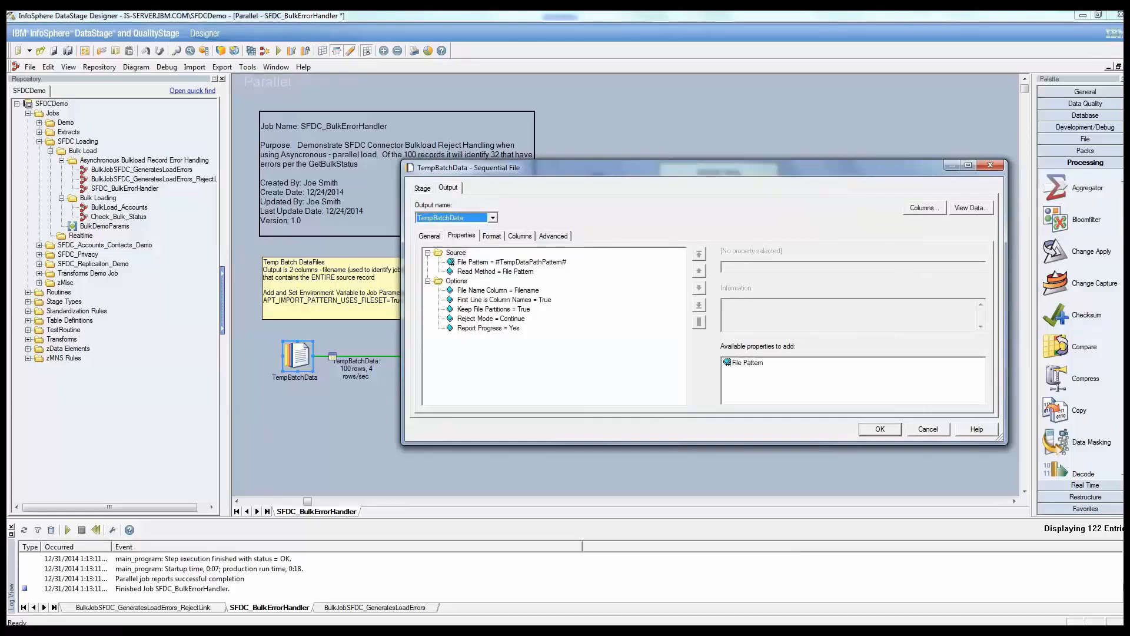
click(498, 290)
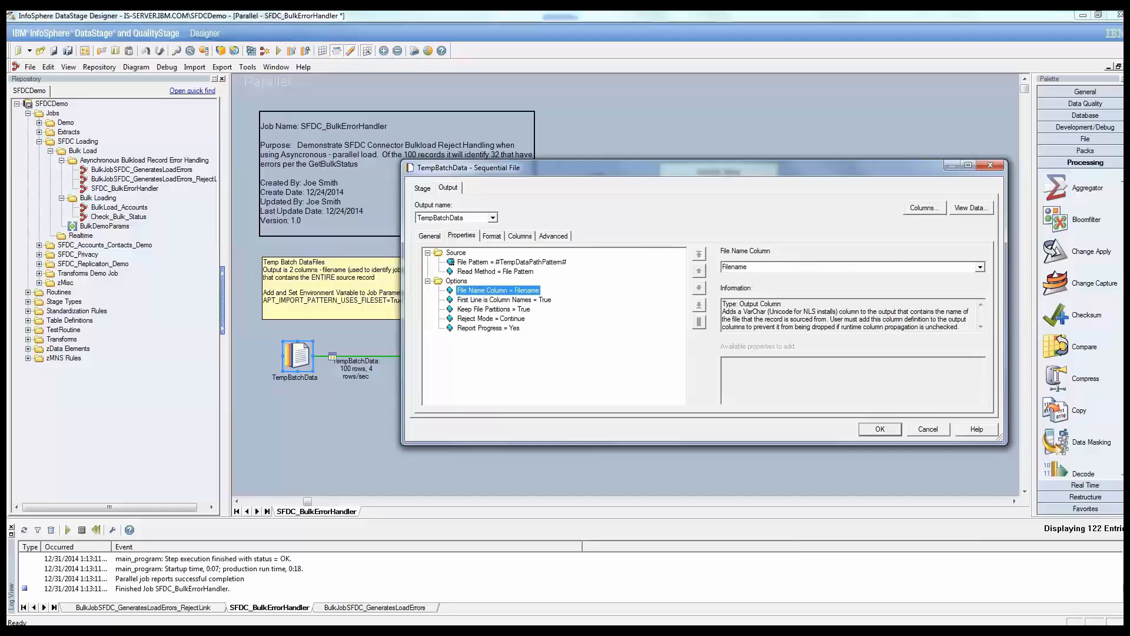
click(519, 236)
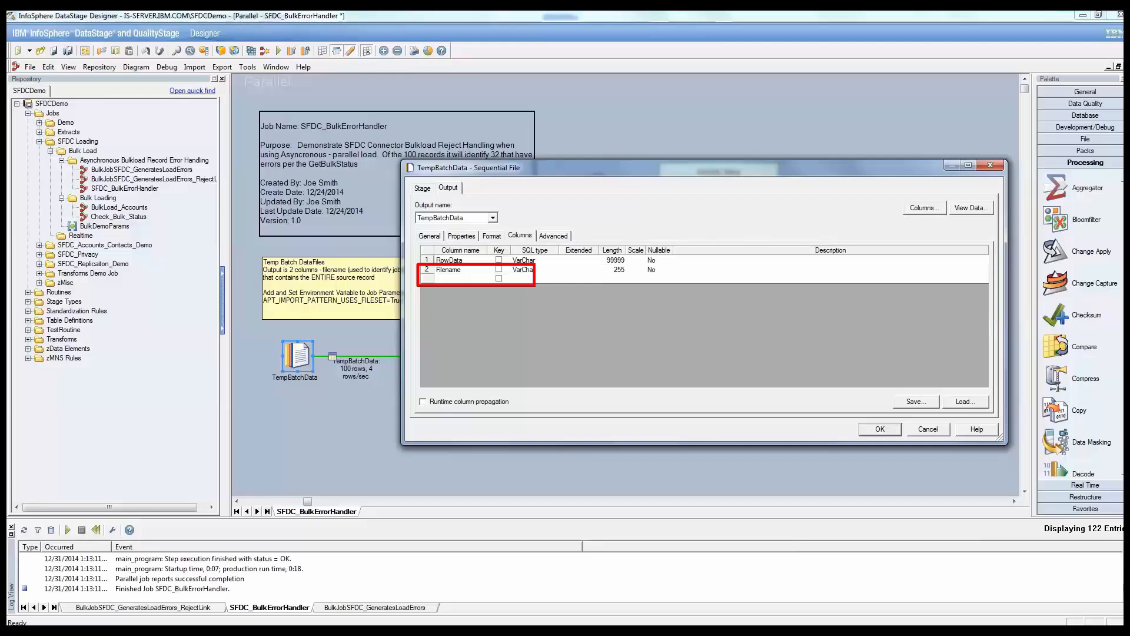
Switch to VMware Workstation, minimize the text editor, and examine the job and batch IDs in the sfdcfiles file names.
key(alt+Tab)
key(alt+Tab)
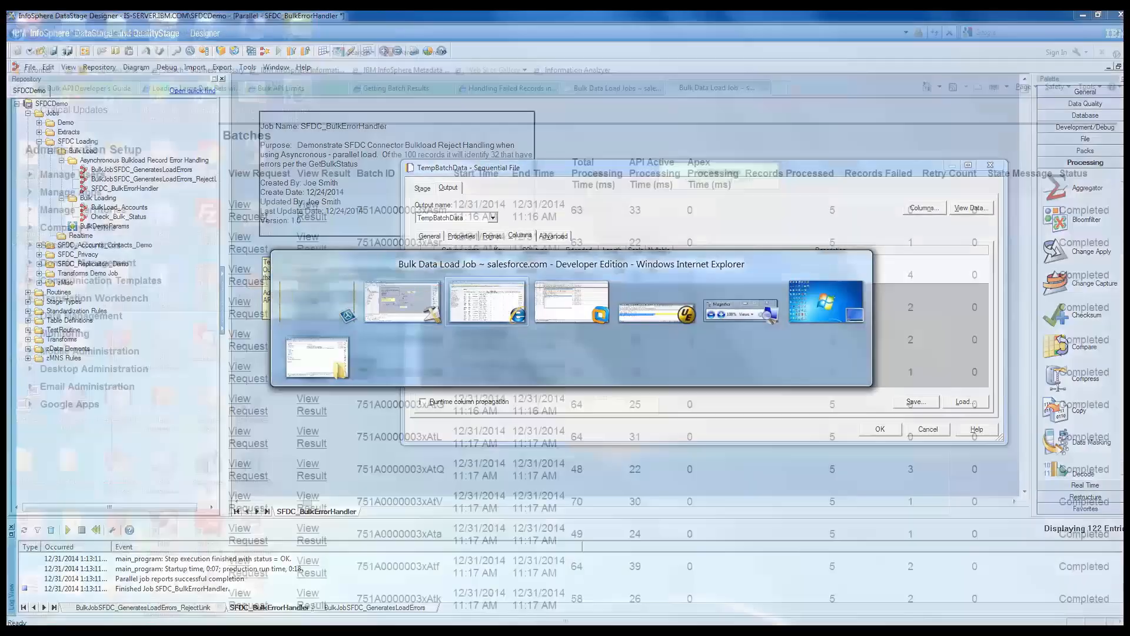
key(alt+Tab)
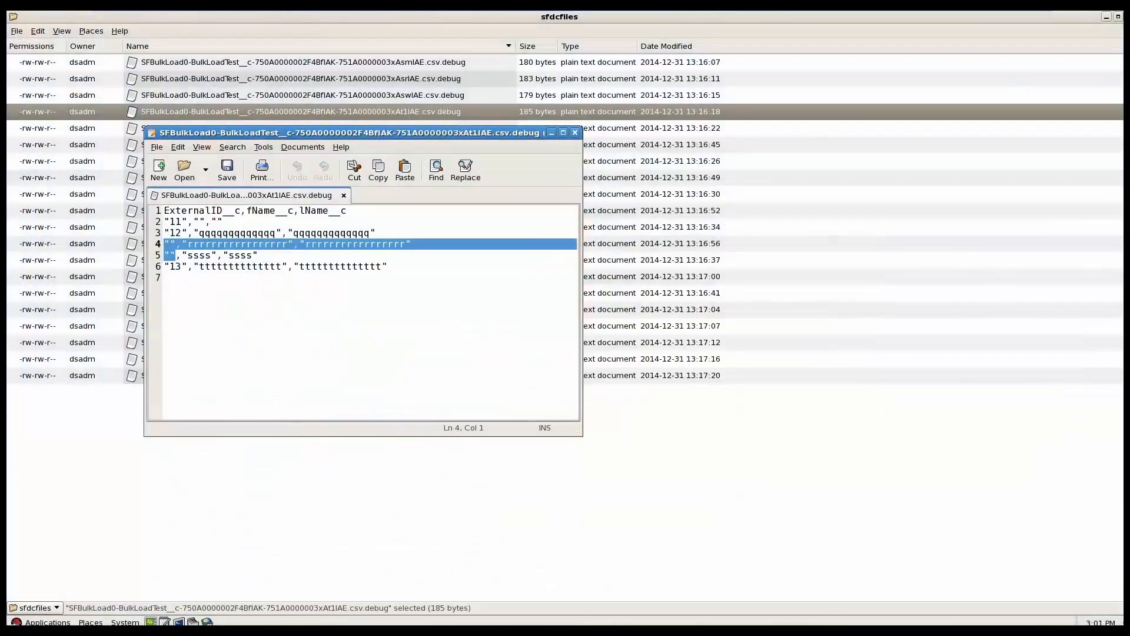
click(551, 132)
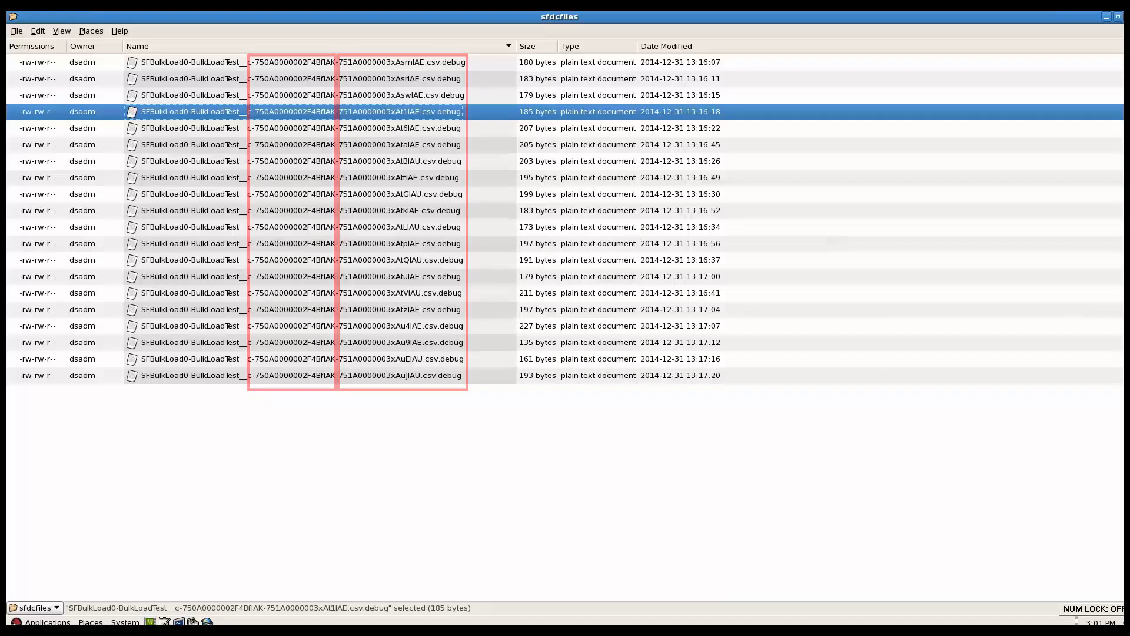
Return to DataStage Designer, preview TempBatchData with its default parameters, check the RowData and Filename columns, and close the preview.
key(alt+Tab)
key(alt+Tab)
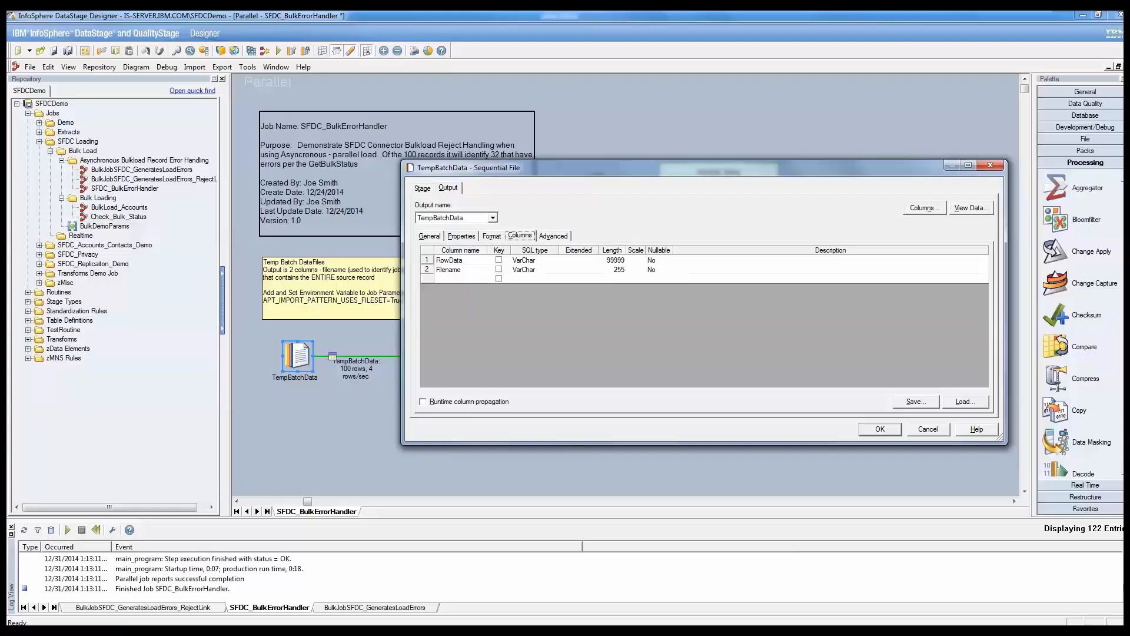
click(971, 207)
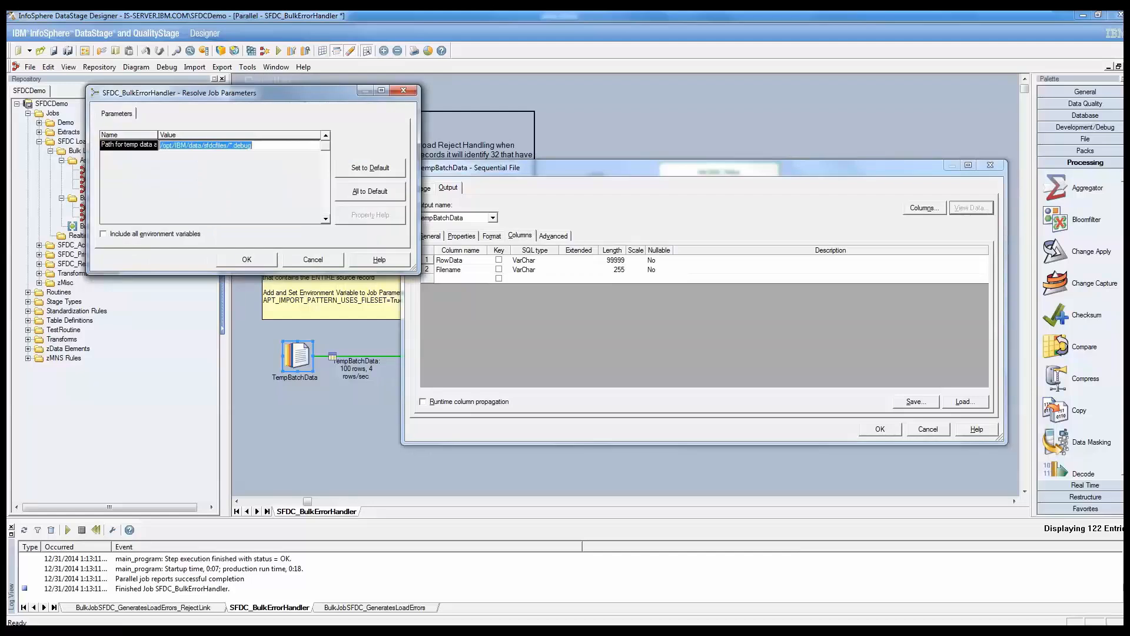
key(Return)
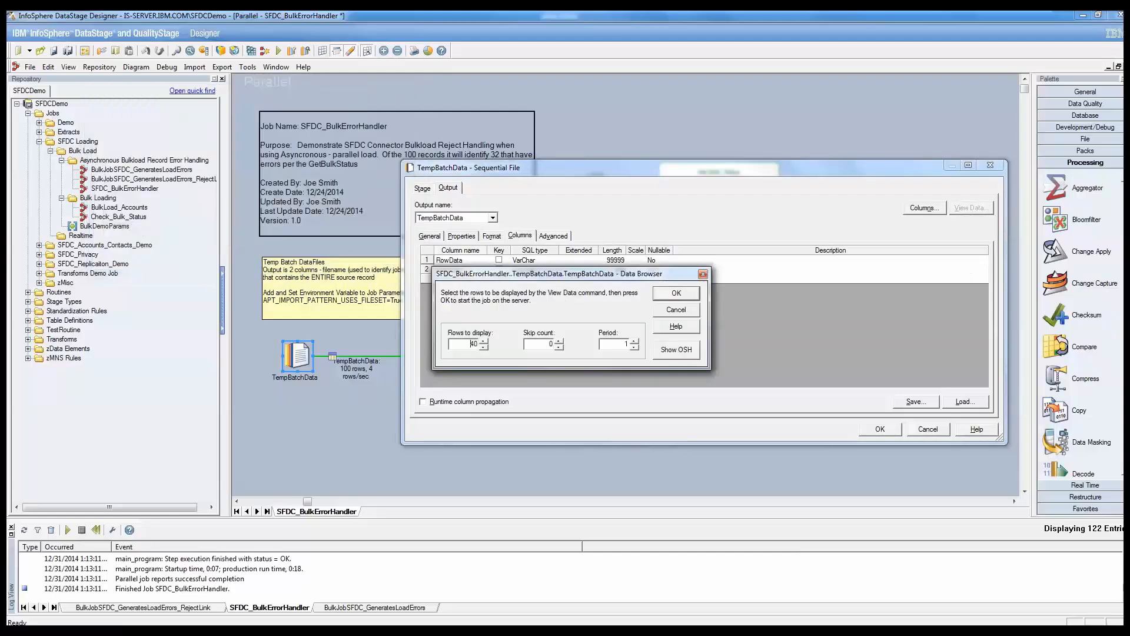
key(Return)
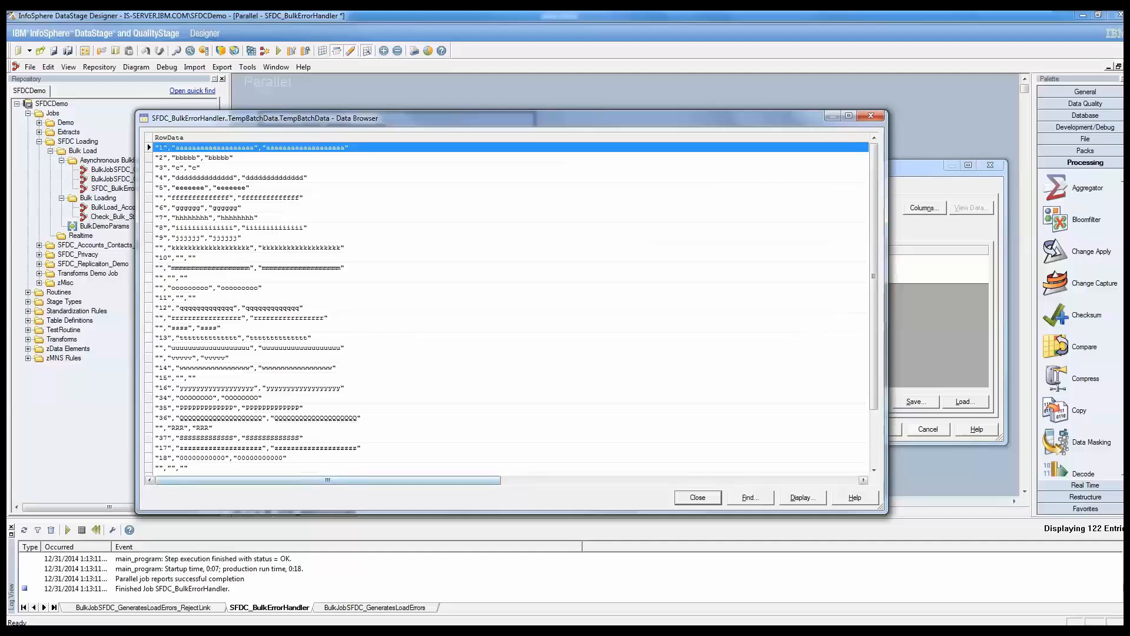
click(683, 480)
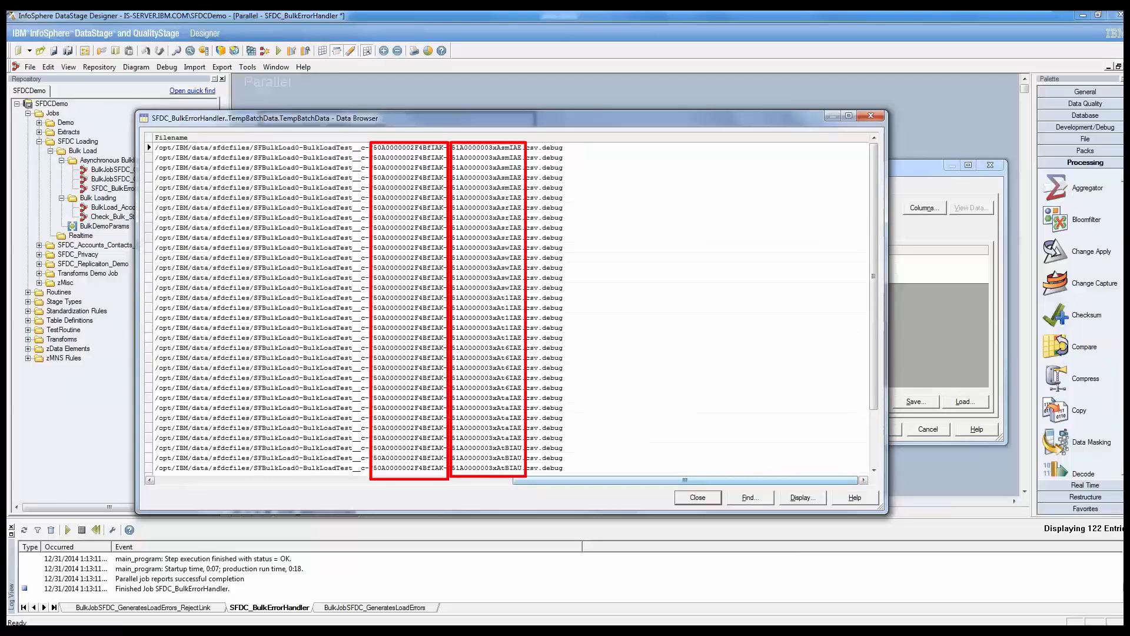
click(698, 498)
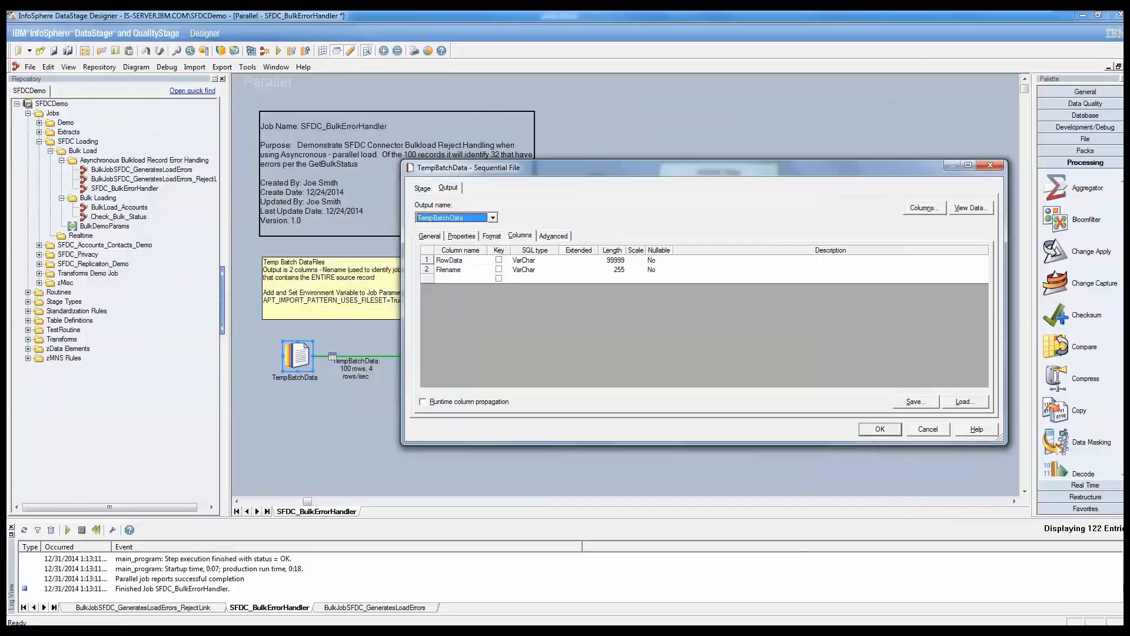
Close the TempBatchData stage, then examine the stage variables and DataRecord output derivations in the Add_Batch_RowNum transformer and close it.
key(Escape)
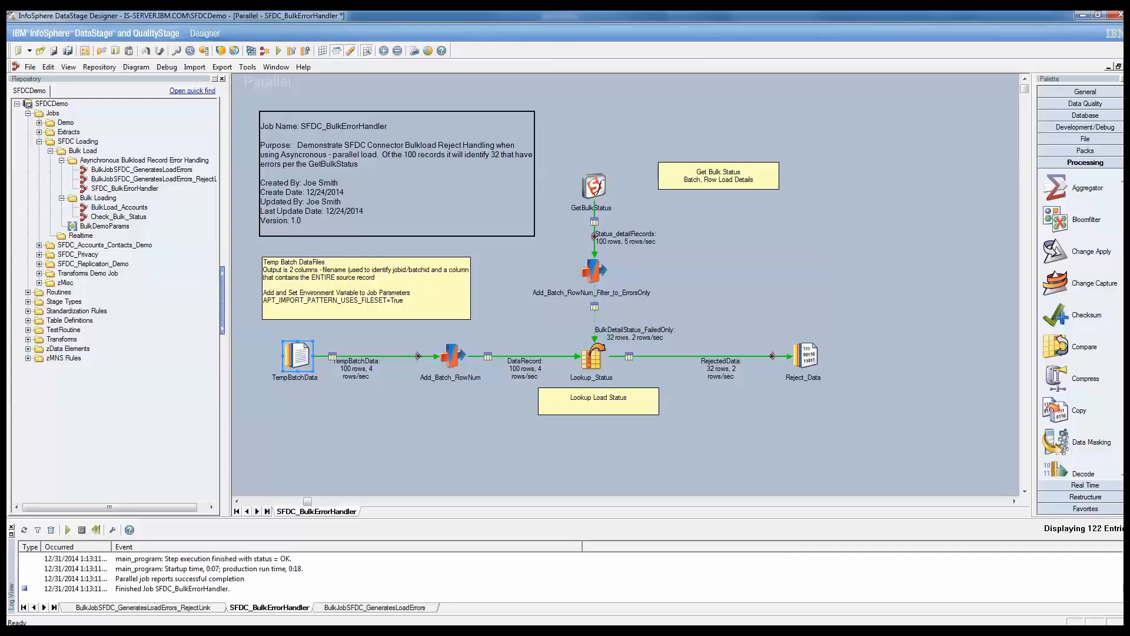
click(453, 356)
double_click(453, 356)
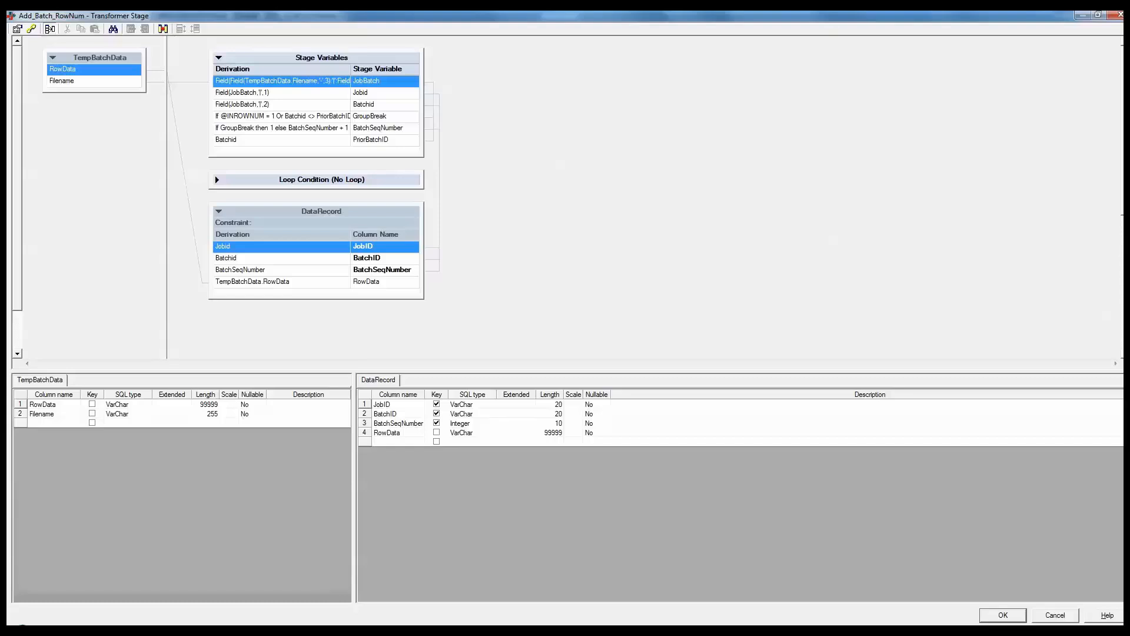
click(1054, 615)
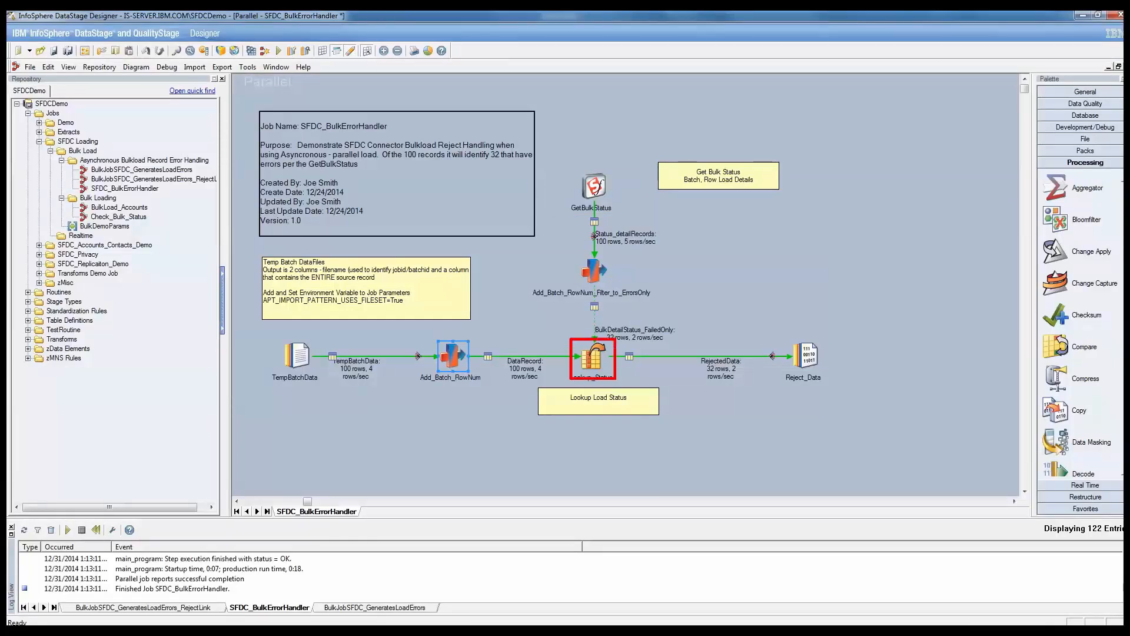
Inspect the constraint and derivations in the Add_Batch_RowNum_Filter_to_ErrorsOnly transformer, close it, and locate the Lookup_Status stage it feeds.
double_click(594, 271)
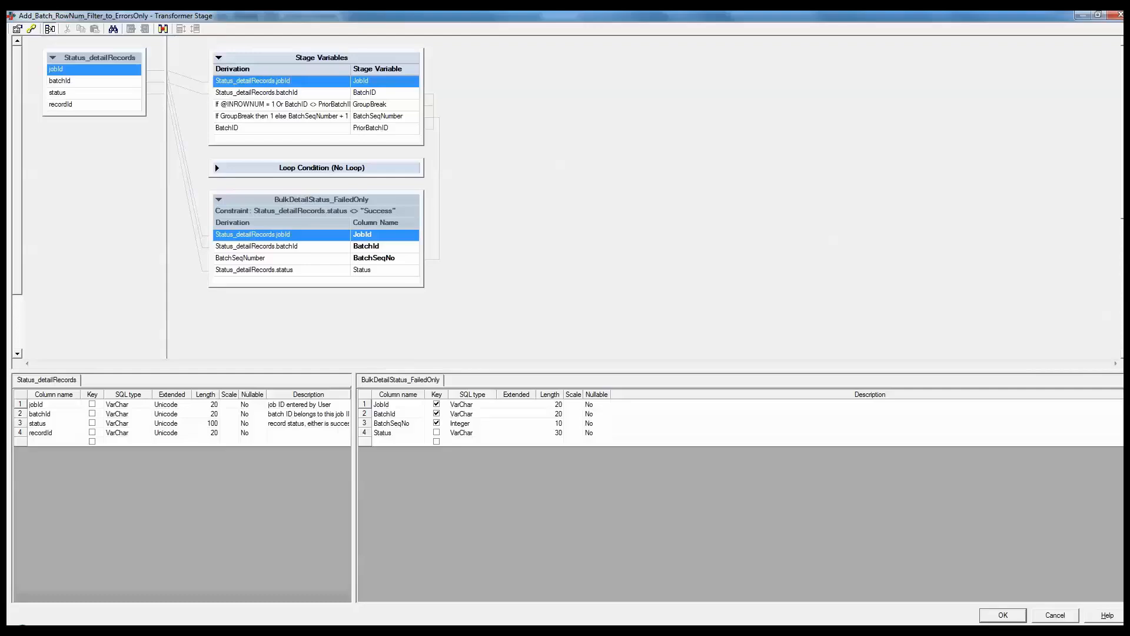
click(1003, 615)
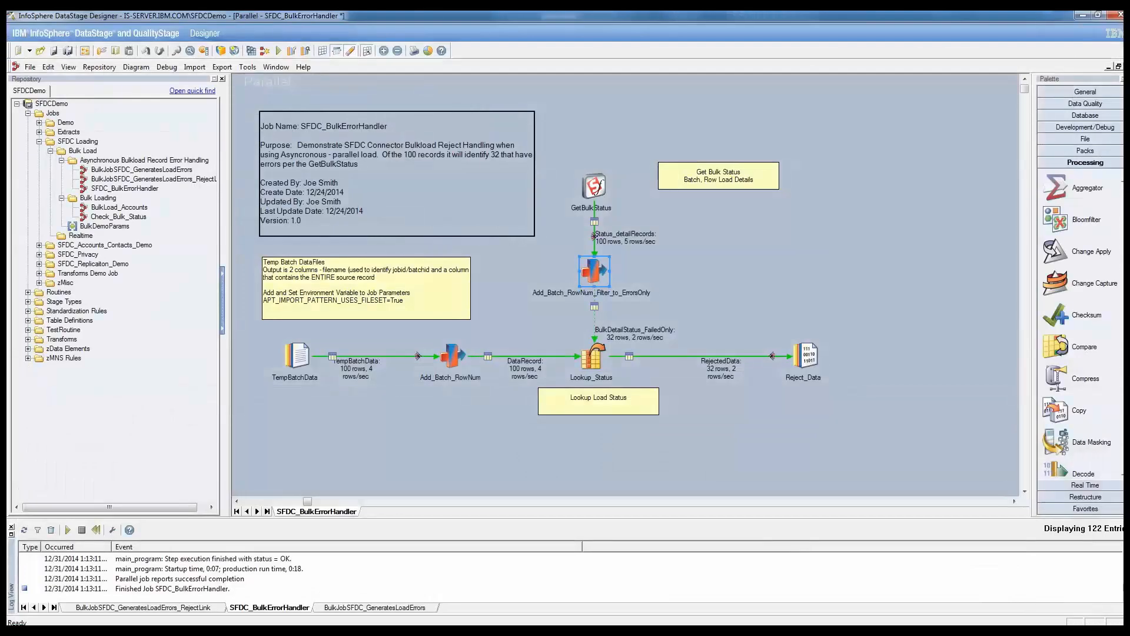
click(594, 356)
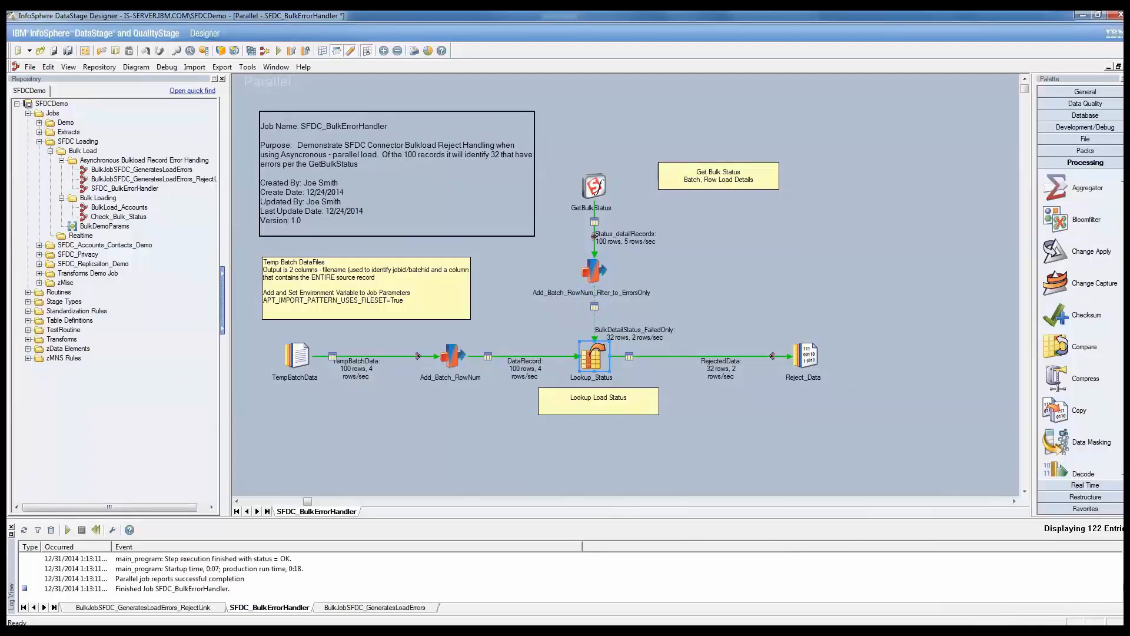
click(594, 271)
Preview the RejectedData in the Reject_Data stage with the default parameters and row settings, review the reject reasons, and close the preview.
click(806, 356)
right_click(805, 352)
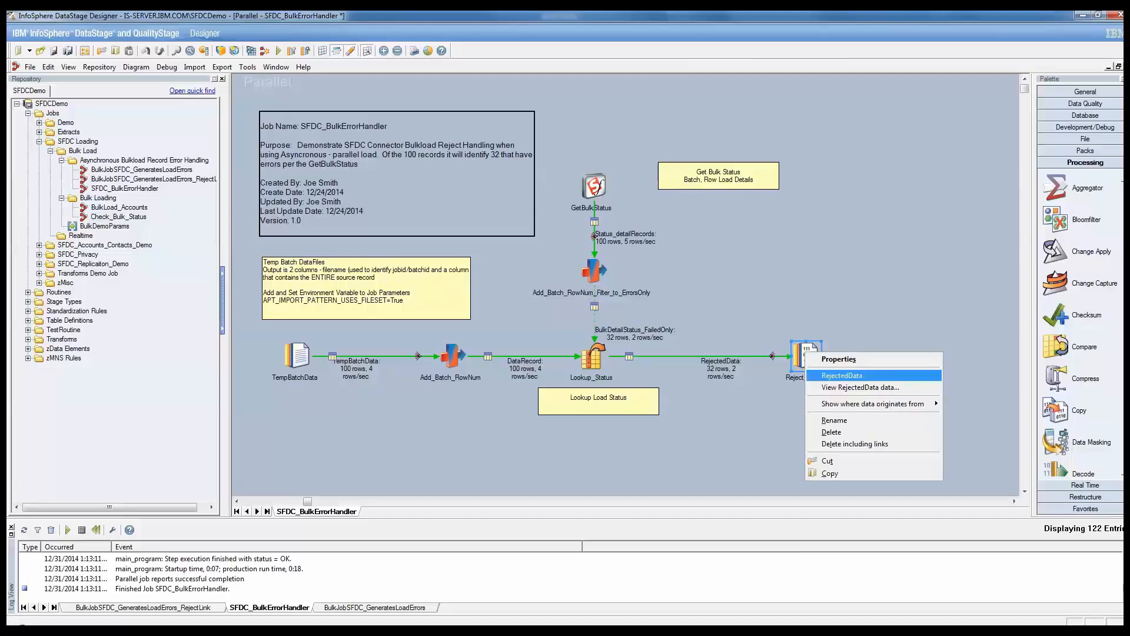
click(848, 387)
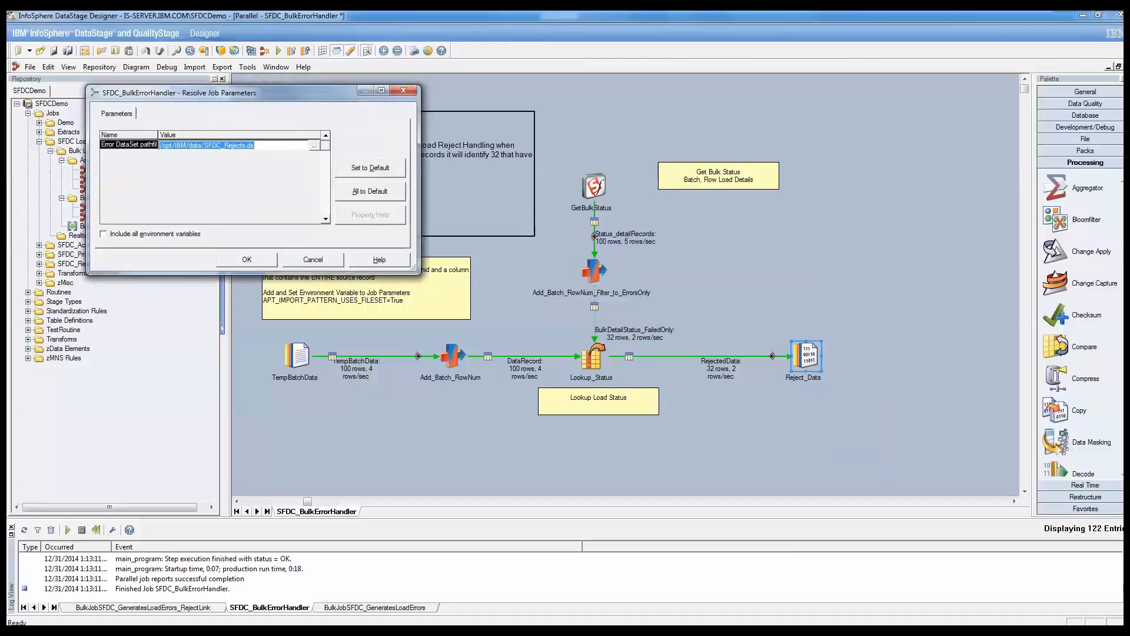
key(Return)
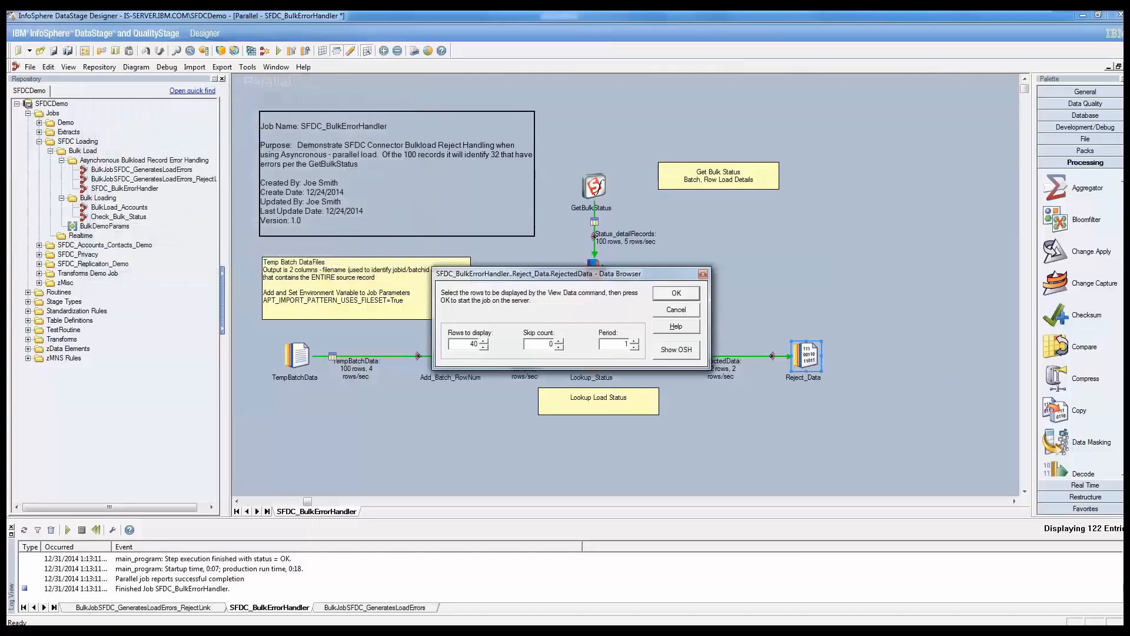
key(Return)
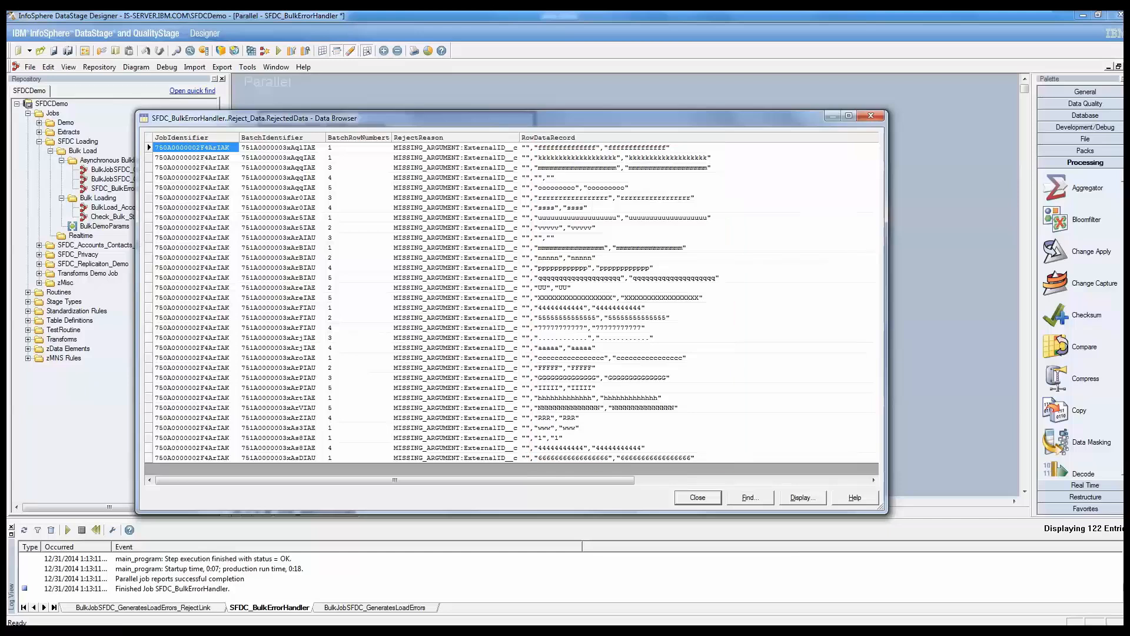
click(697, 497)
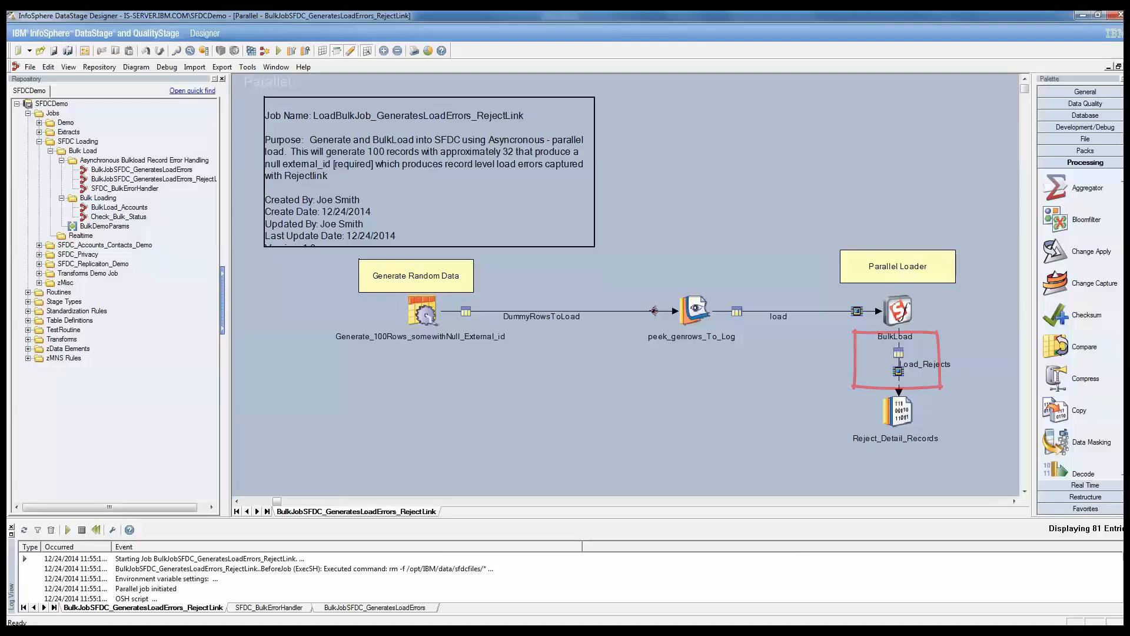
In the BulkJobSFDC_GeneratesLoadErrors_RejectLink job, inspect the BulkLoad stage's reject conditions, Abort when options and Load_Rejects columns, then close the stage.
click(899, 316)
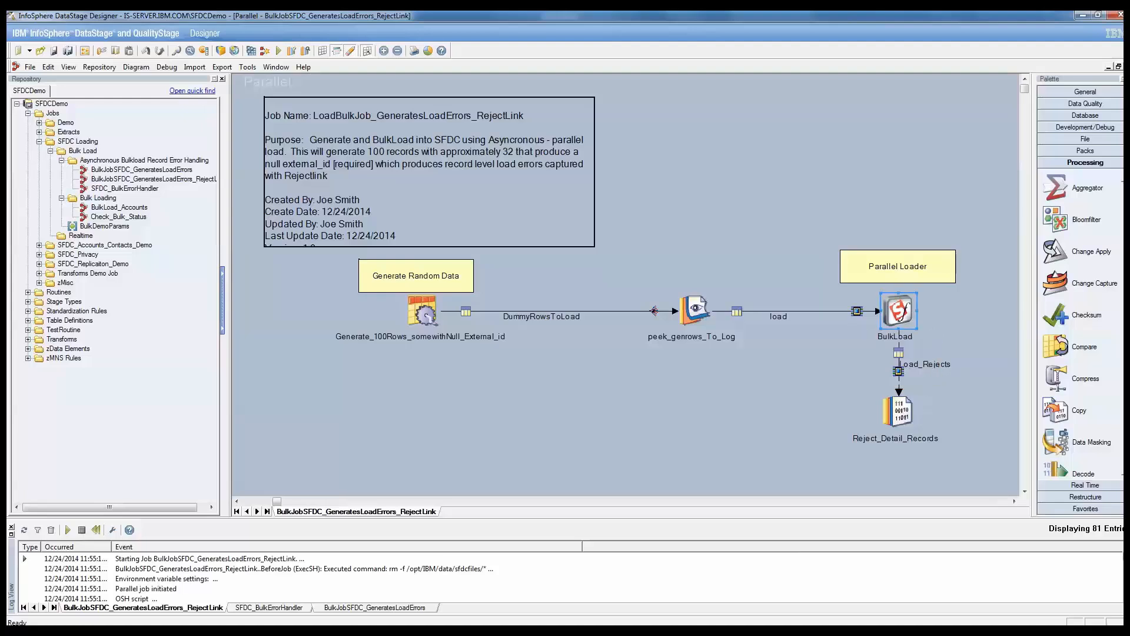
double_click(899, 317)
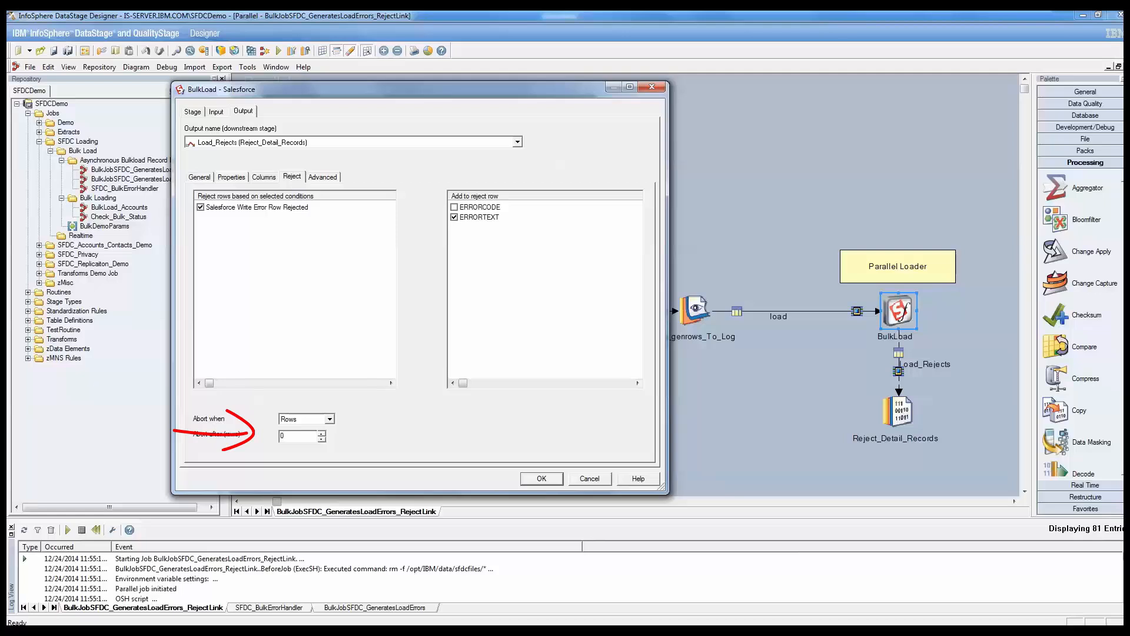
click(329, 419)
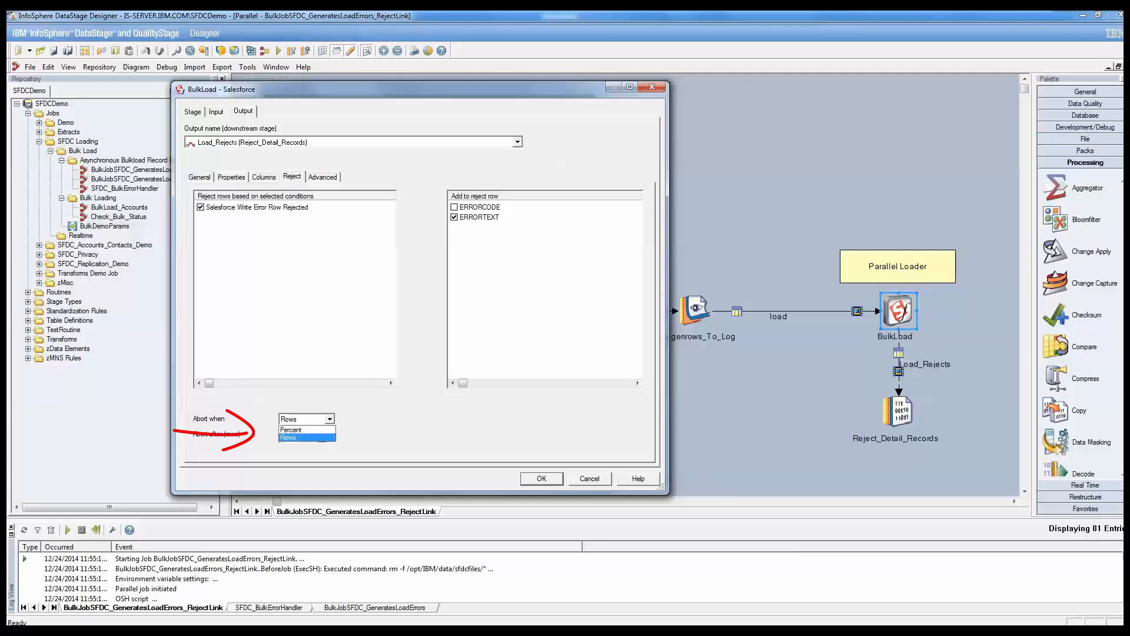
key(Return)
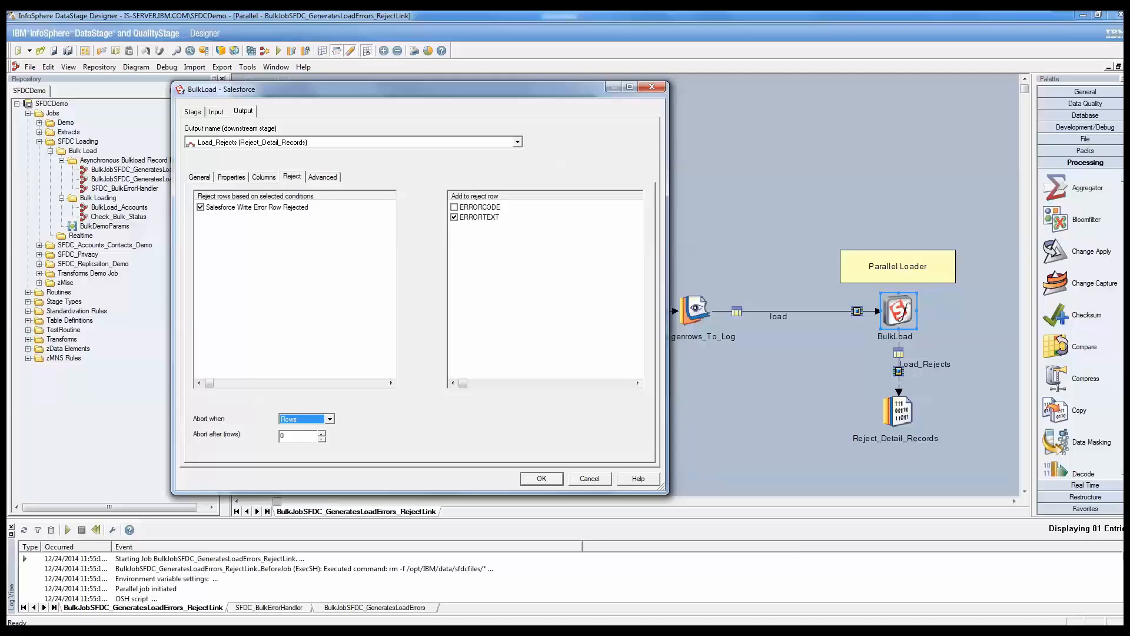
click(264, 177)
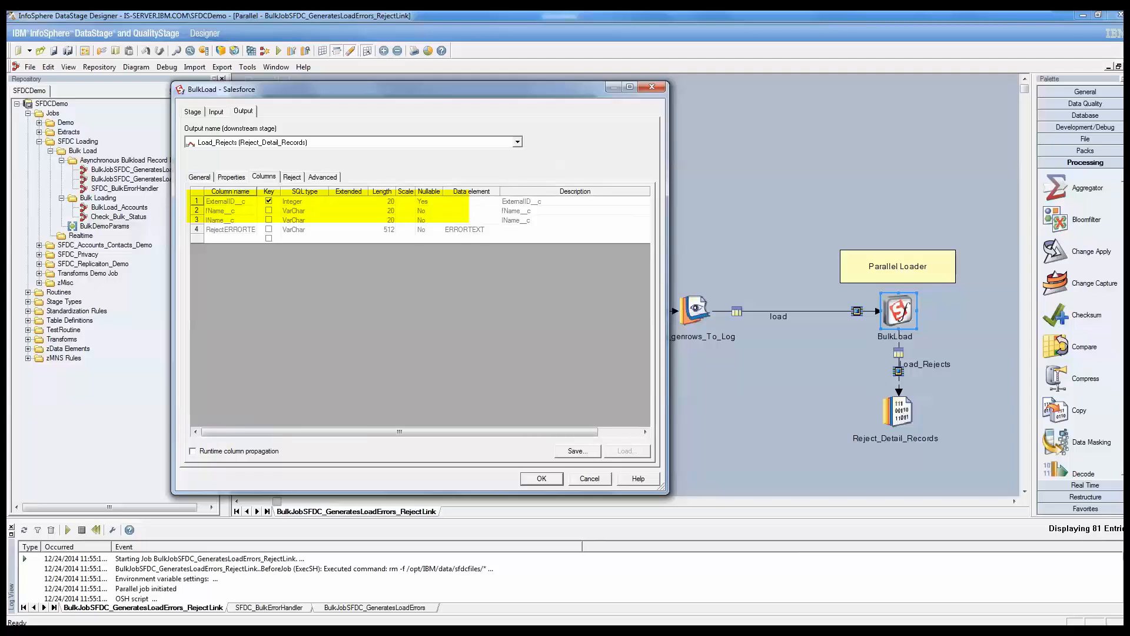
key(Escape)
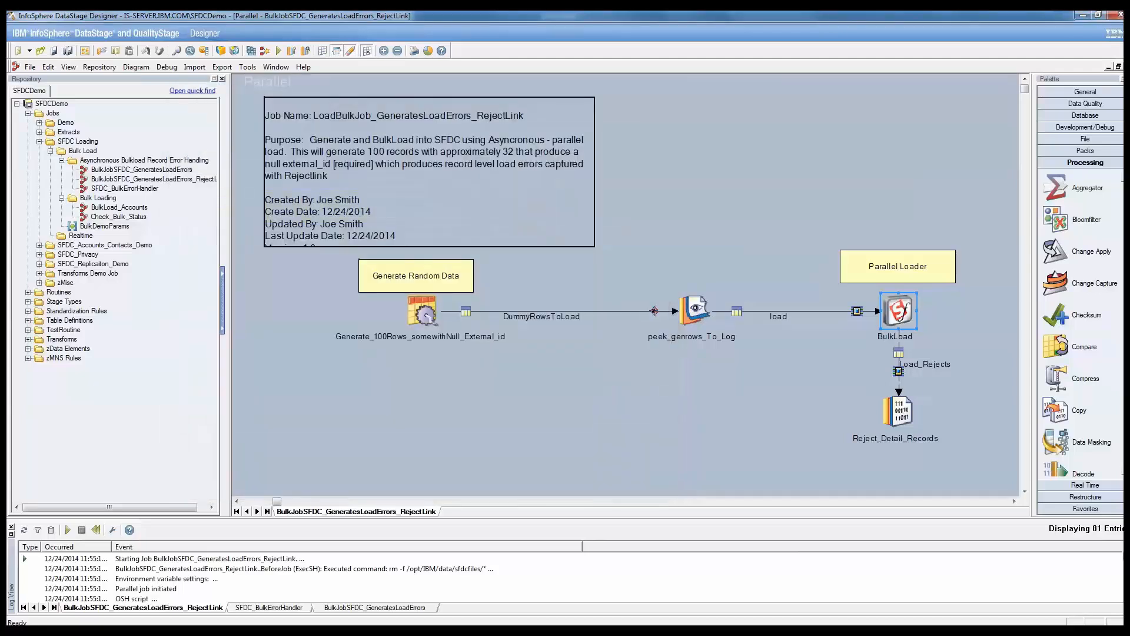
Preview the Load_Rejects data in the Reject_Detail_Records stage with default settings, examine the RejectERRORTEXT column, and close the preview.
right_click(895, 412)
click(948, 449)
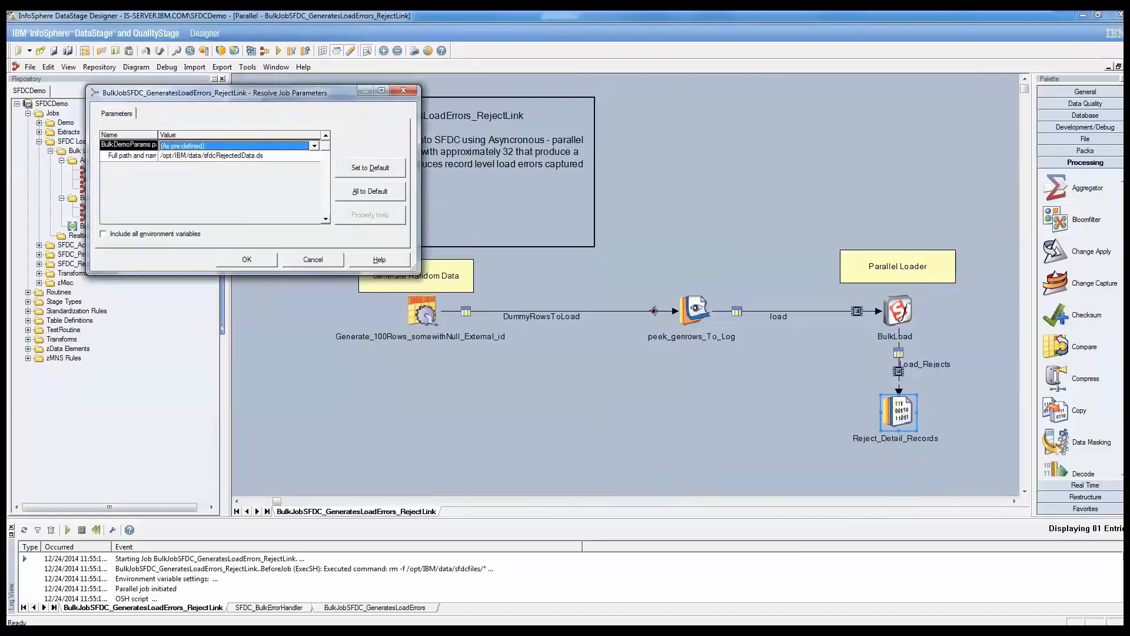
key(Return)
key(Return)
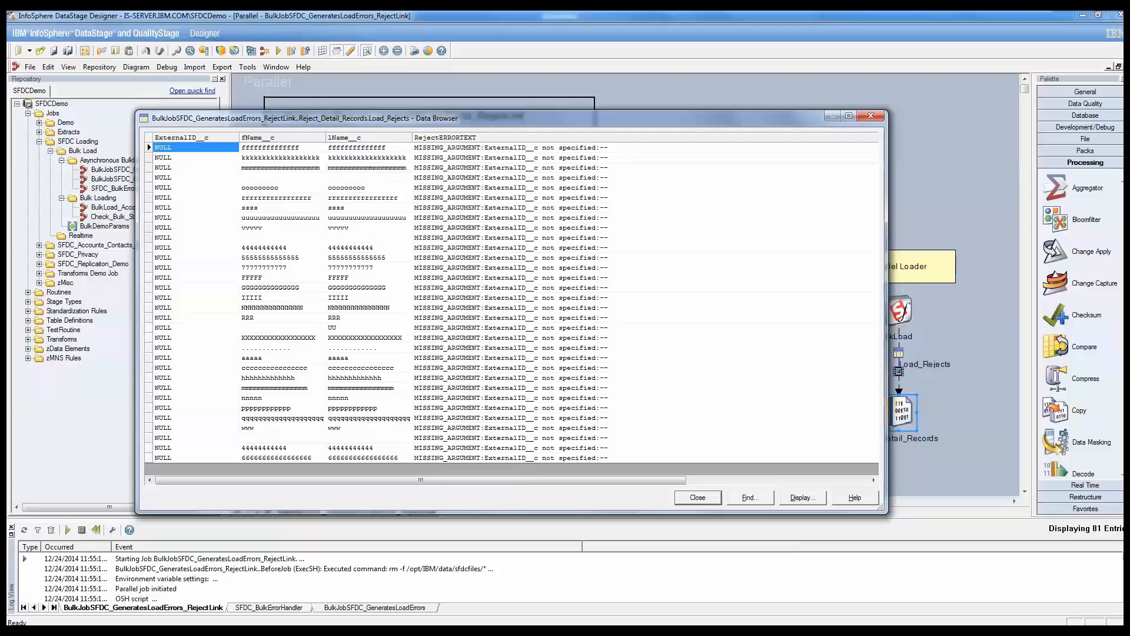
key(Escape)
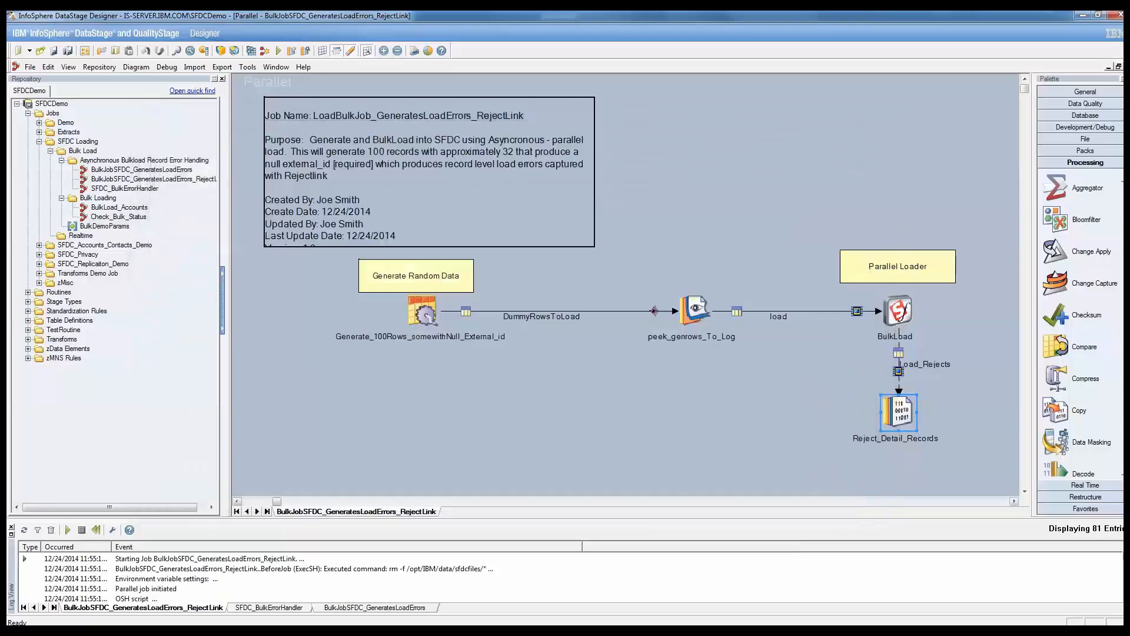